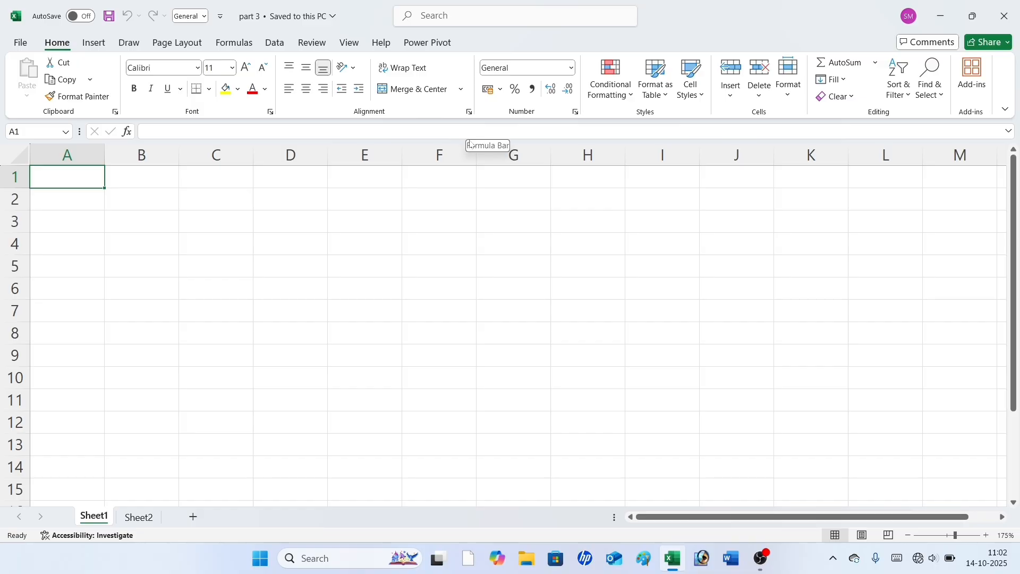
Step: Switch to Sheet2 and look through the available number formats without applying one
click(149, 523)
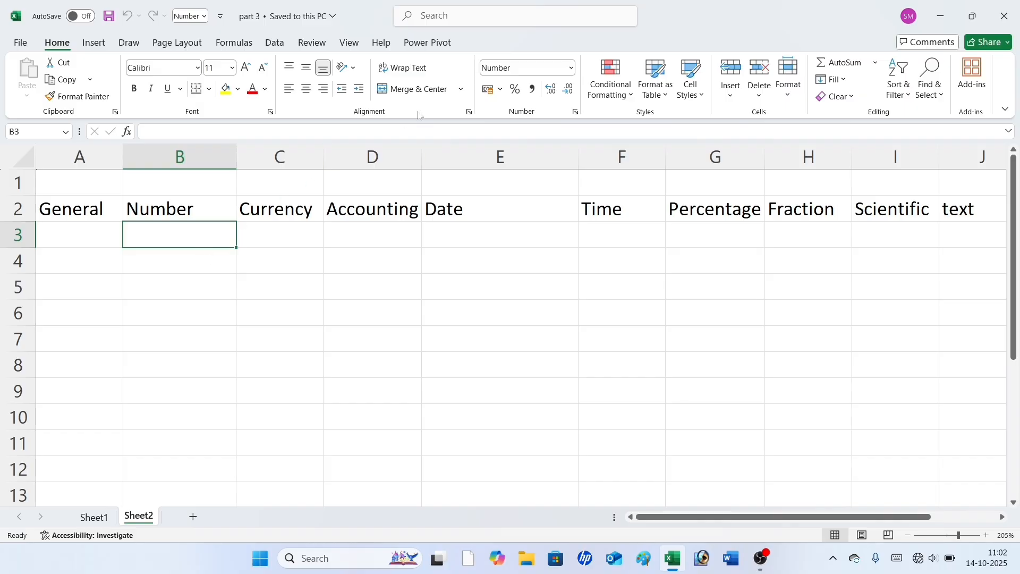
click(571, 67)
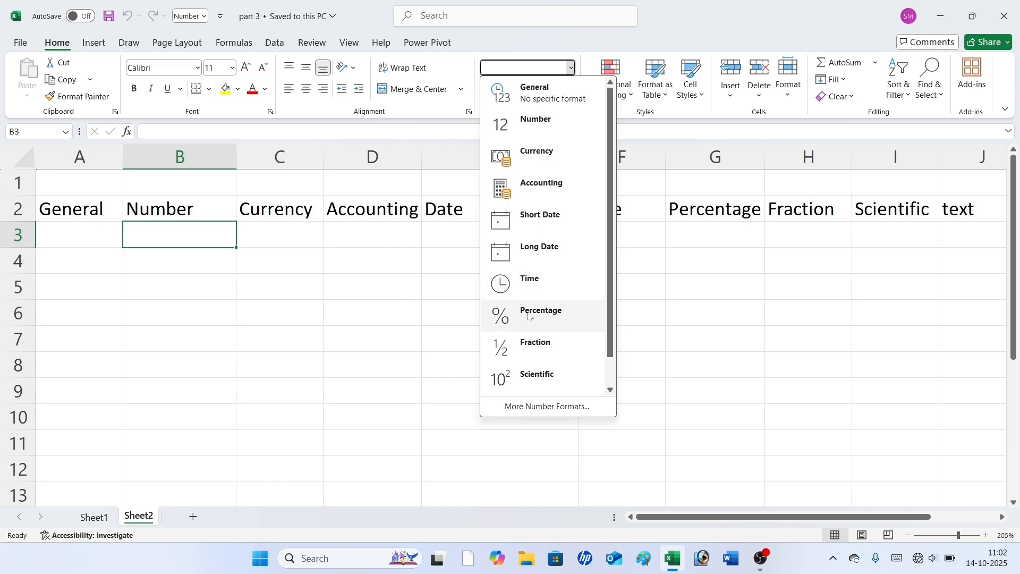
click(420, 298)
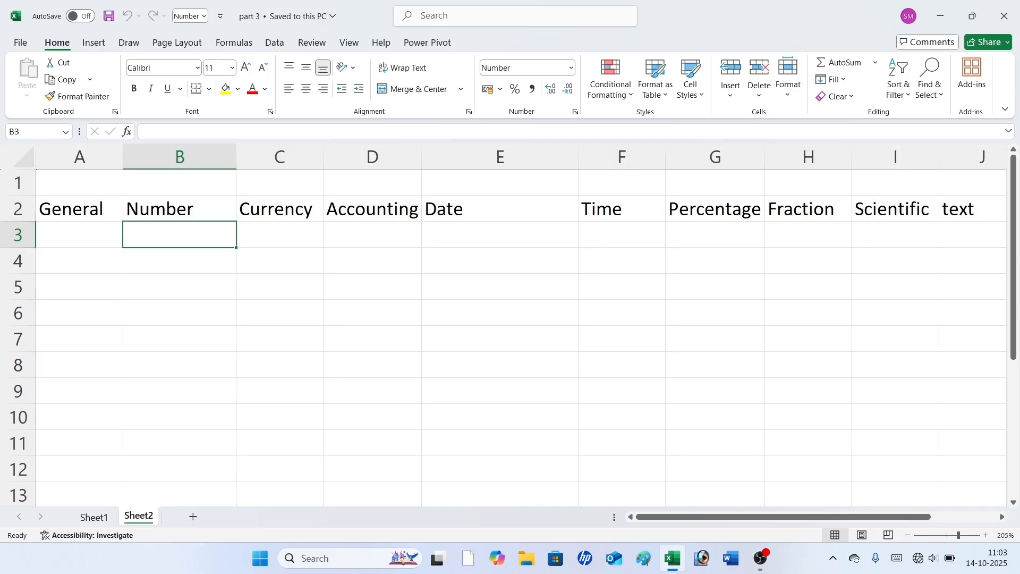
Step: Enter 65, 89% and 98 in cells A3 to A5 under the General heading
click(91, 233)
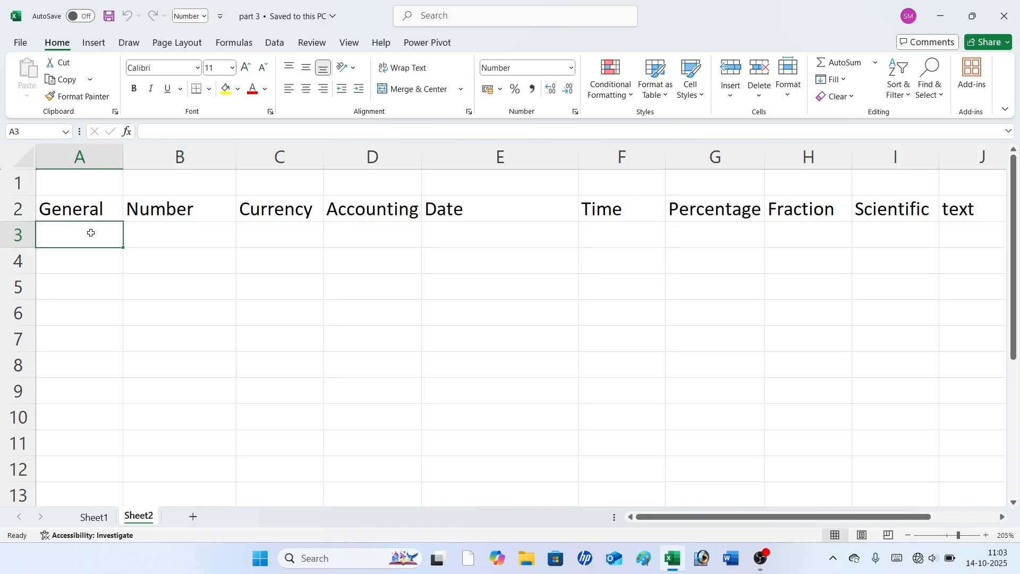
text(65)
key(Return)
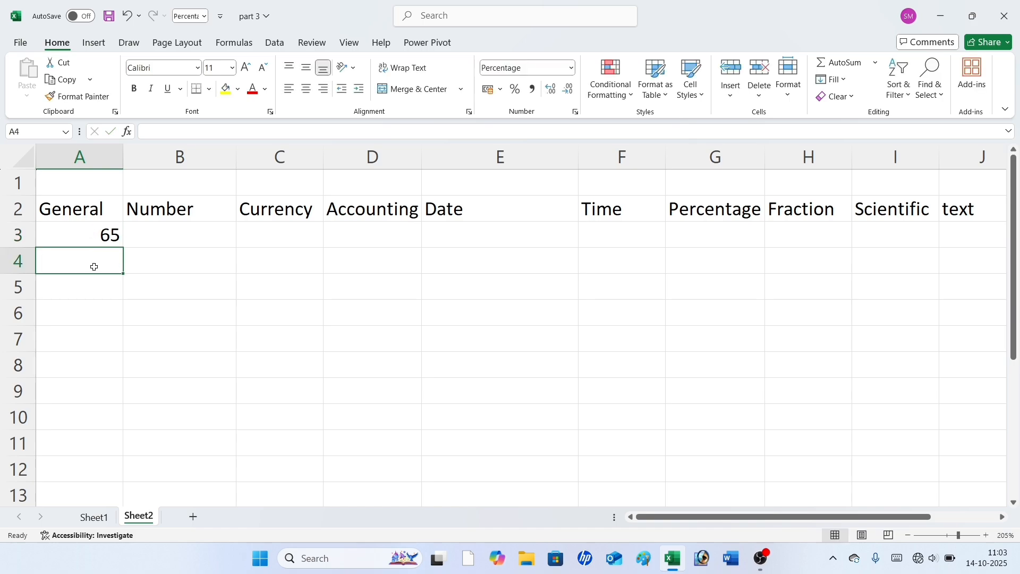
text(89%)
key(Return)
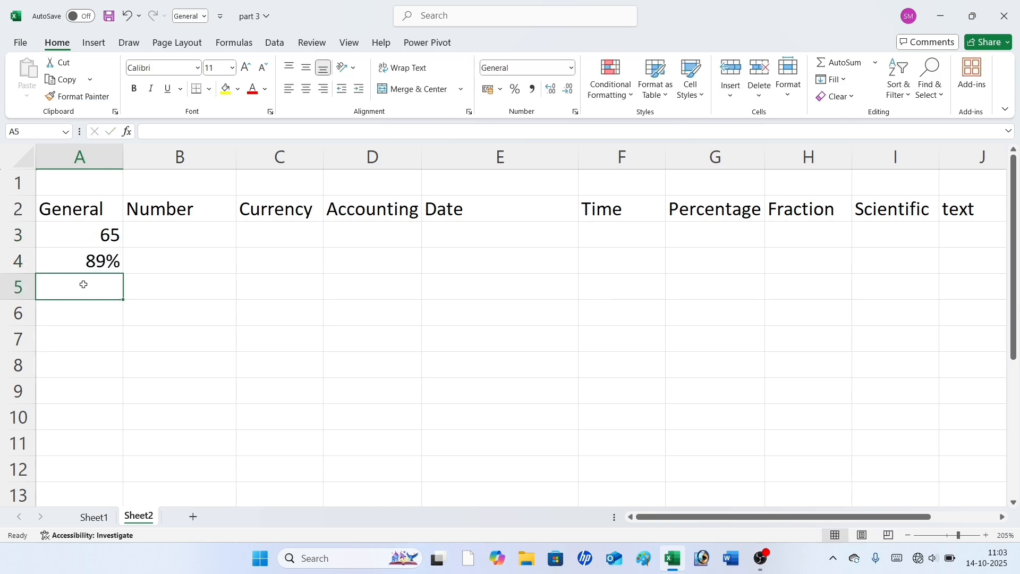
text(98)
key(Return)
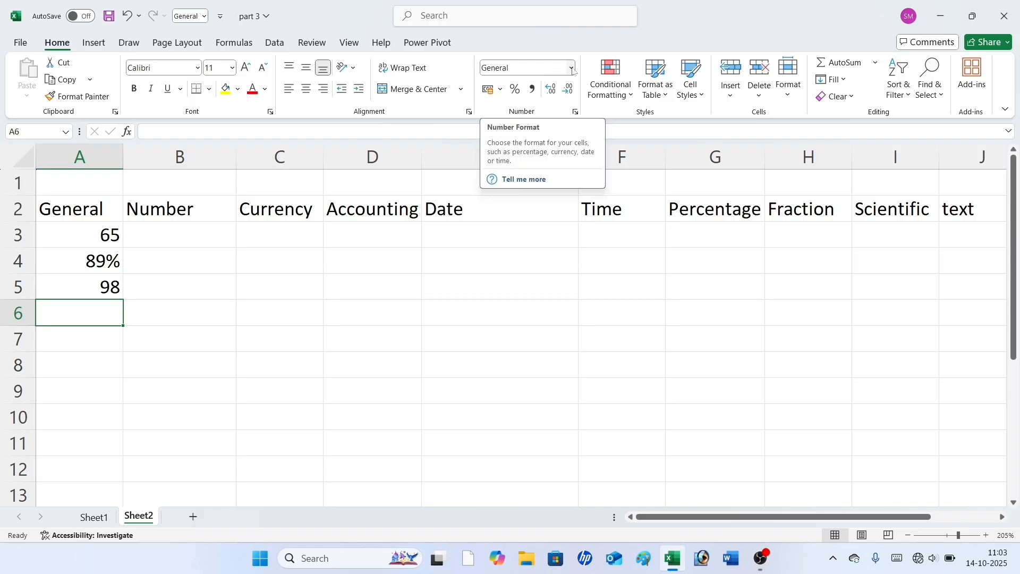
Step: Enter 56, 678 and 5456 in cells B3 to B5 under the Number heading
click(154, 226)
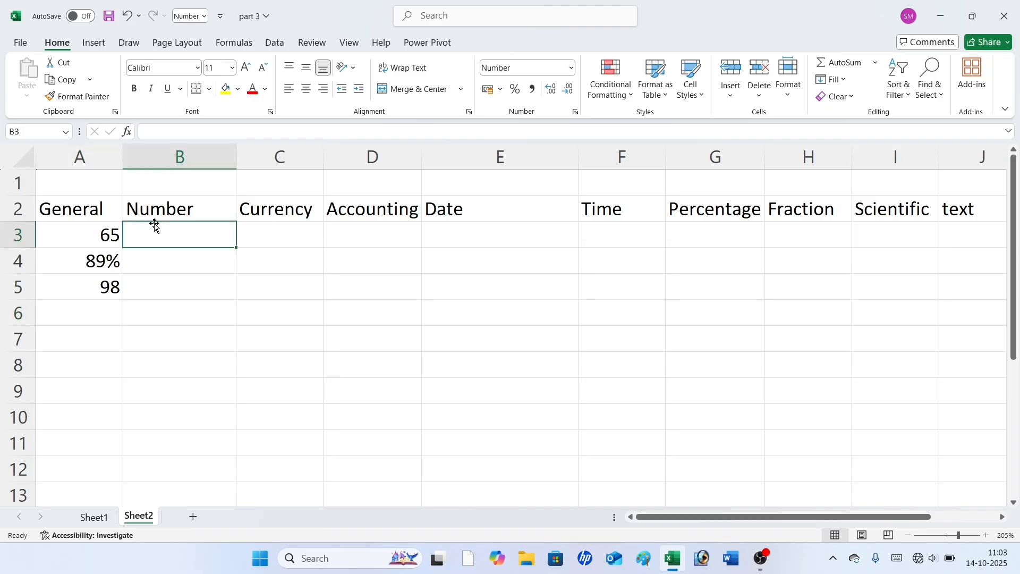
text(567)
key(BackSpace)
key(Return)
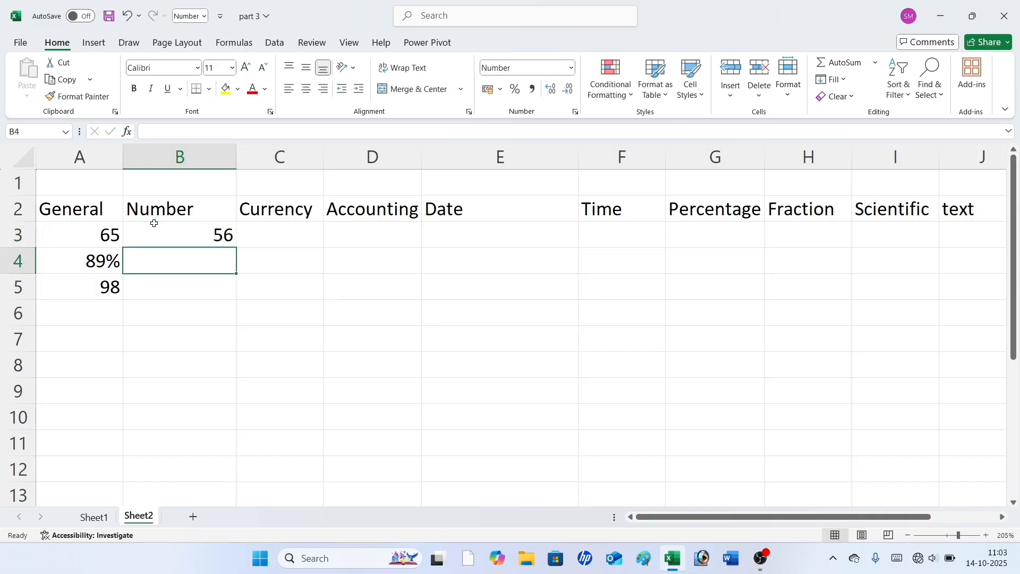
text(678)
key(Return)
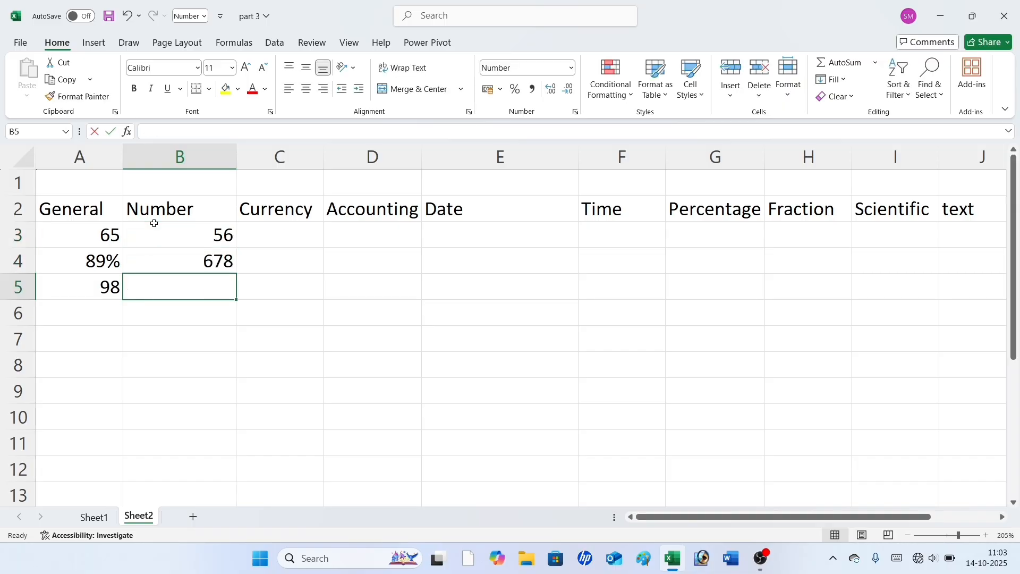
text(5456)
key(Return)
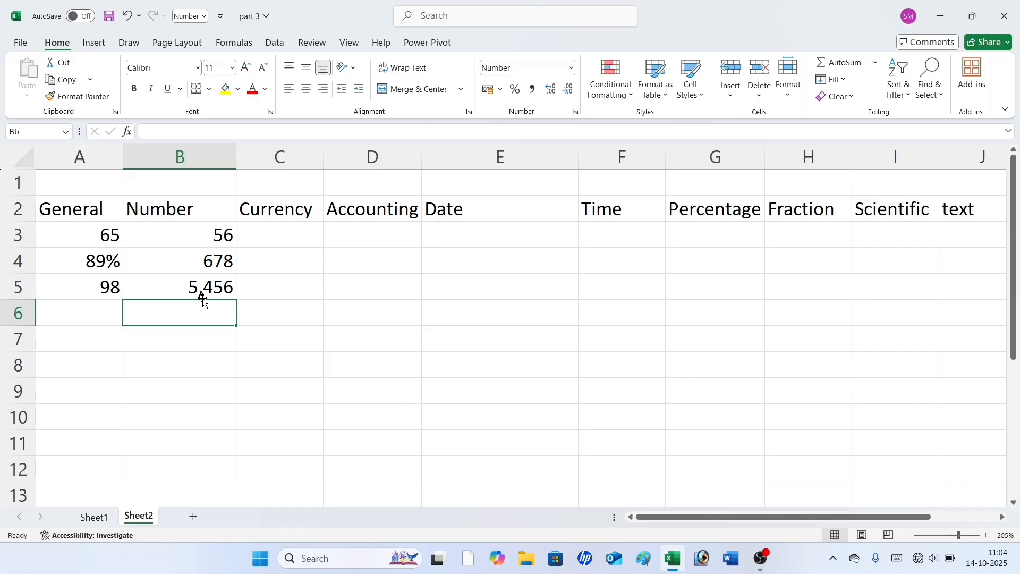
Step: Clear the three sample values from cells B3 to B5
click(189, 238)
drag(188, 238, 209, 287)
key(Delete)
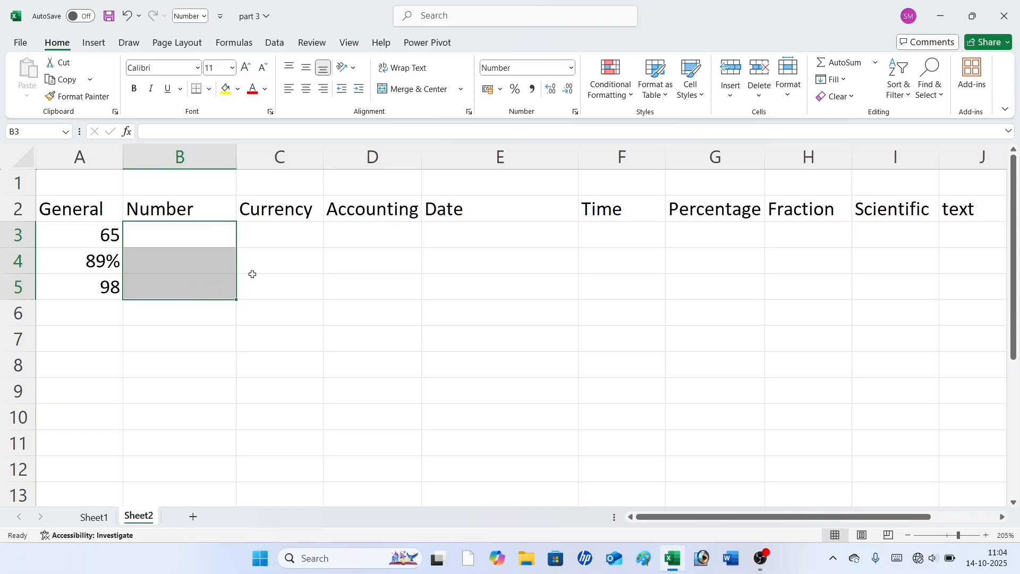
click(275, 259)
Step: Fill B3's Number format down through B12 and open the detailed number format settings for that range
click(208, 234)
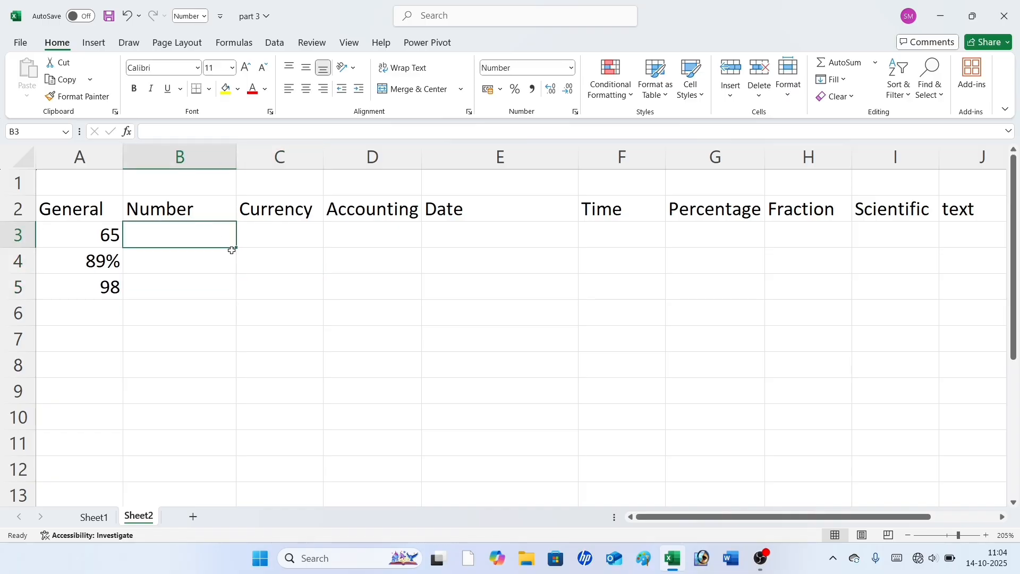
drag(238, 250, 215, 495)
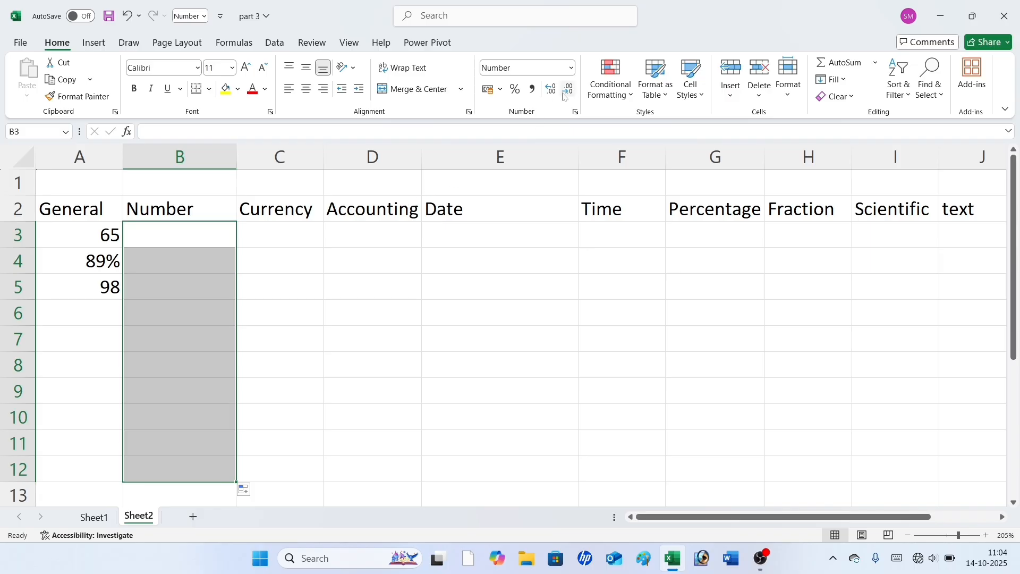
click(572, 68)
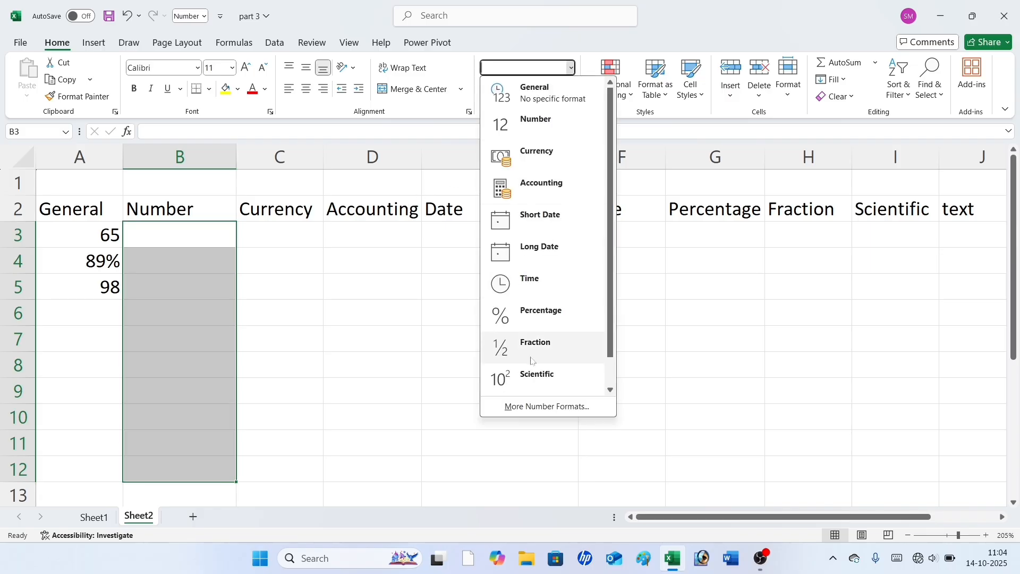
click(546, 407)
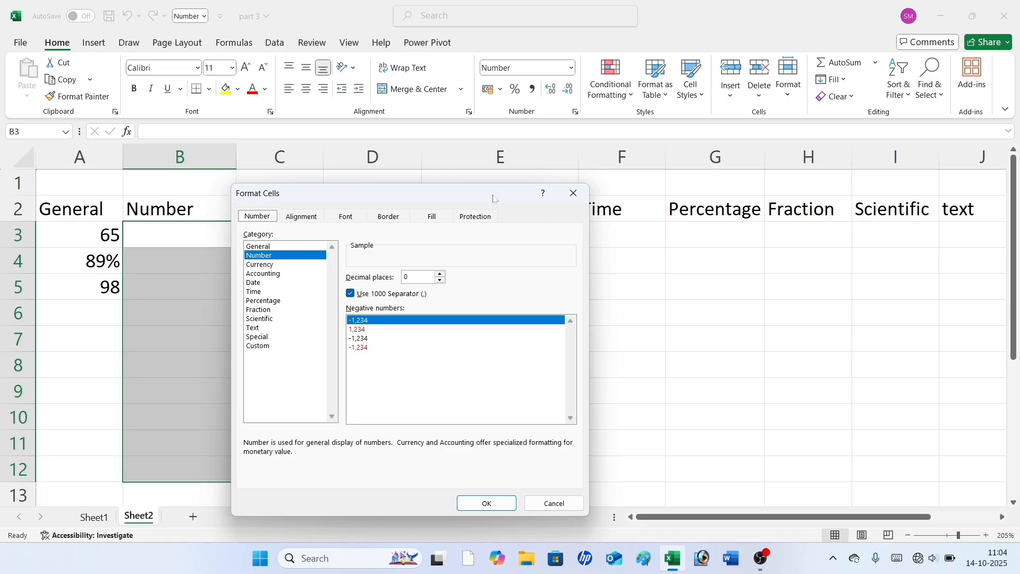
drag(494, 195, 558, 89)
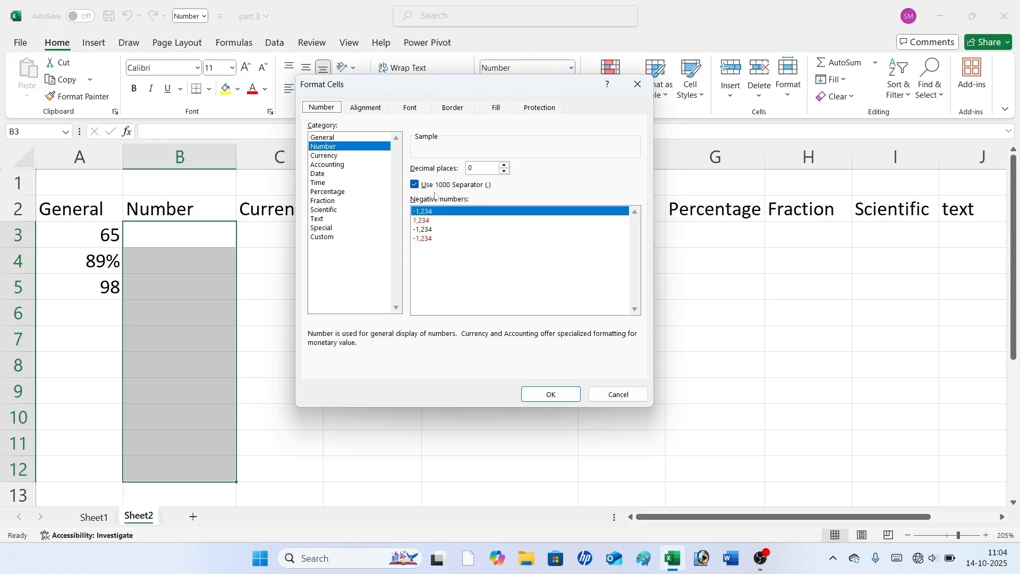
Step: Try the thousands separator off and on, and vary the decimal places before setting them back to 0
click(417, 187)
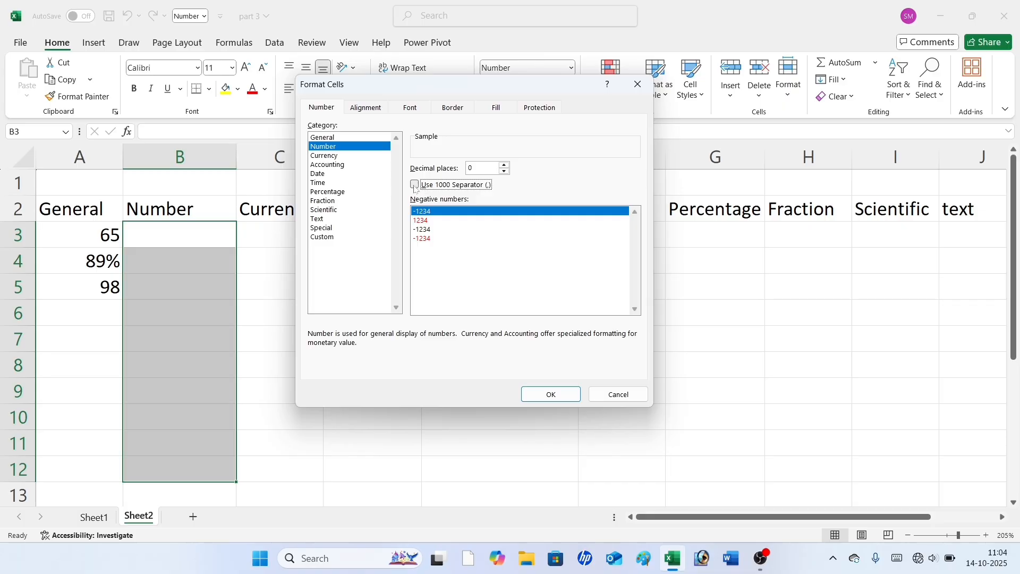
click(416, 186)
click(504, 164)
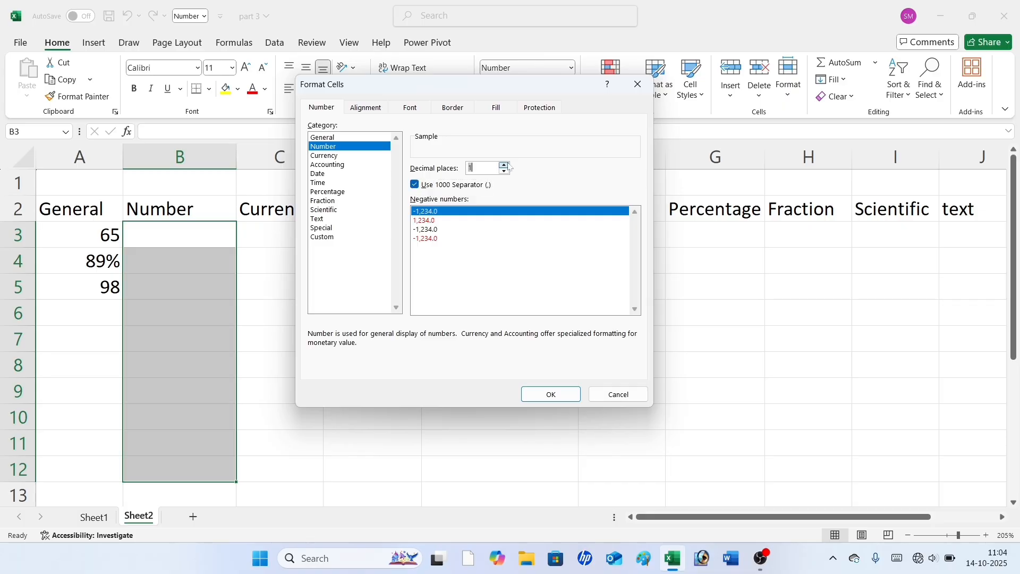
click(504, 164)
click(504, 165)
click(504, 165)
click(504, 171)
click(503, 171)
click(503, 171)
click(504, 165)
click(502, 171)
click(503, 171)
Step: Apply the red, minus-signed -1,234 style for negative numbers to cells B3 to B12
click(453, 219)
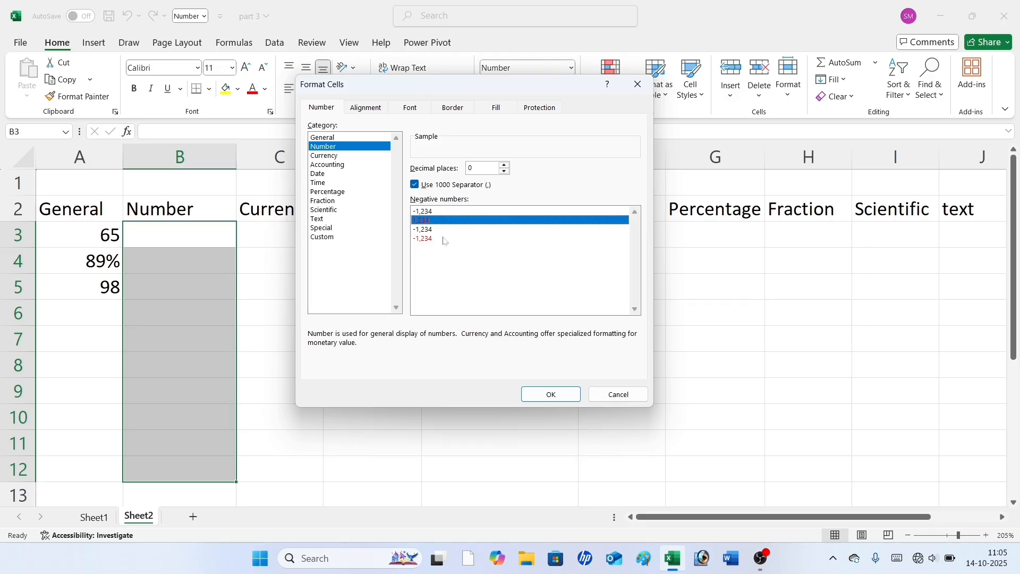
click(444, 240)
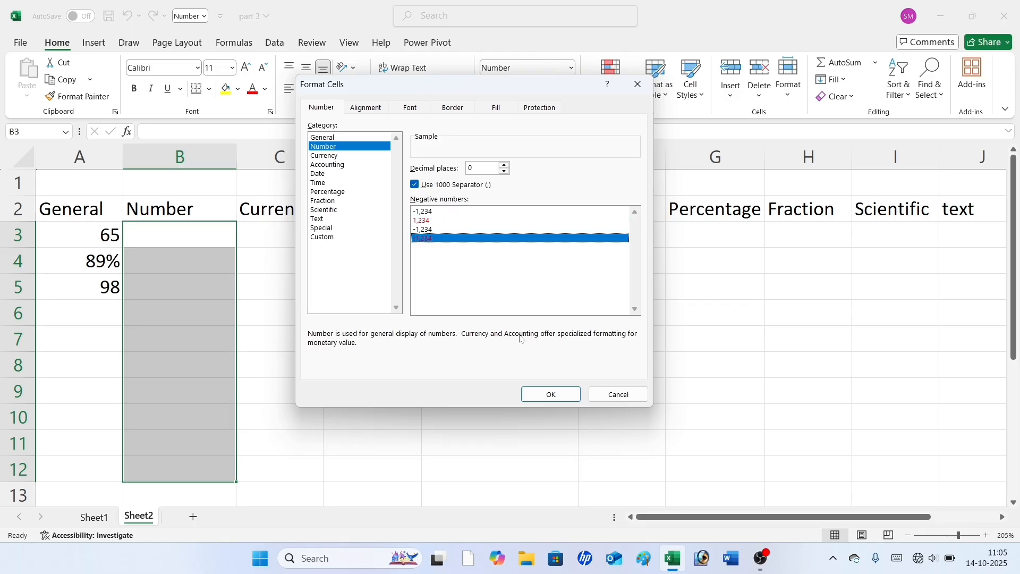
click(550, 394)
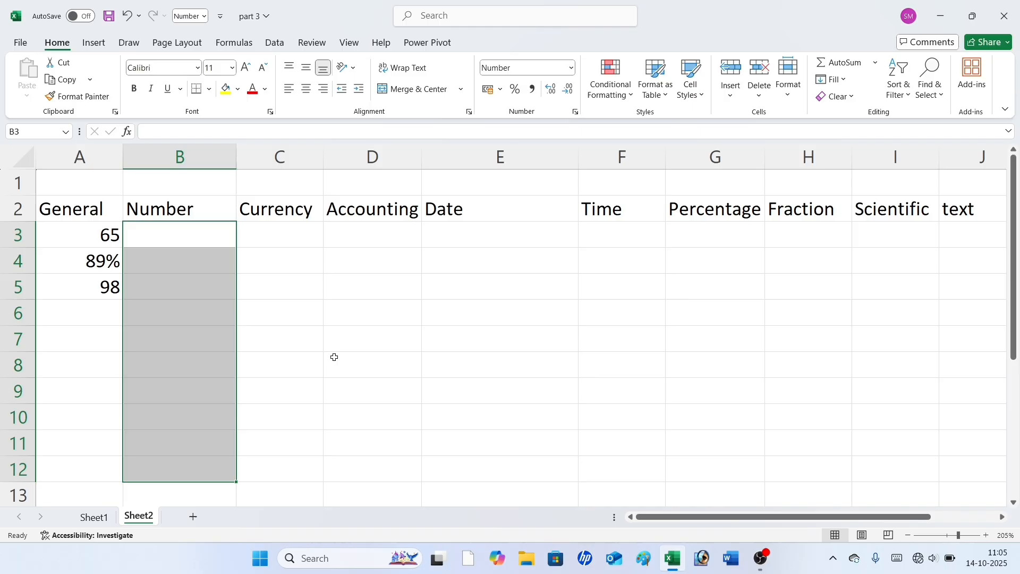
Step: Enter 45, 888, 2669 and -567 in cells B3 to B6 under the Number heading
click(166, 240)
text(45)
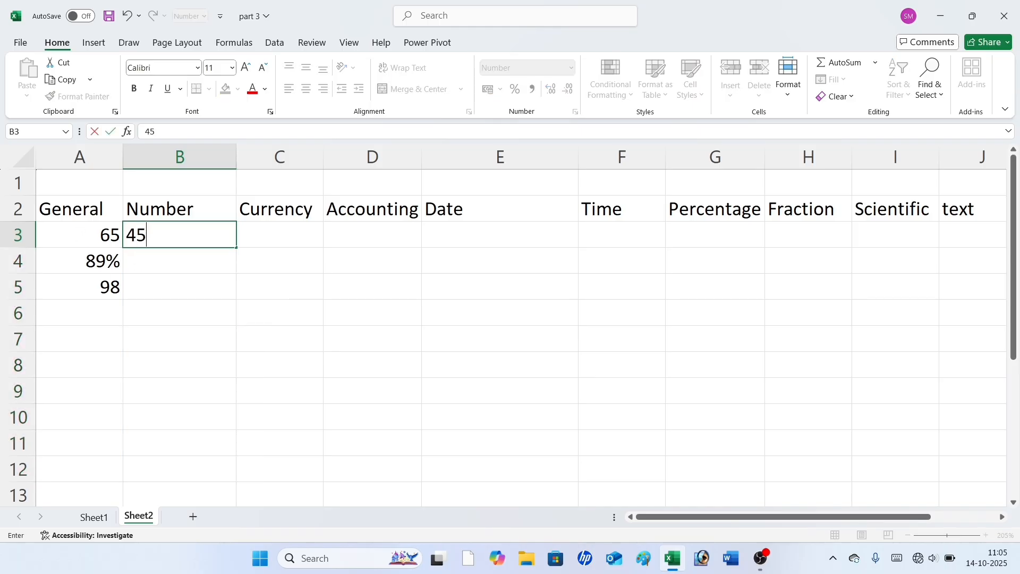
key(Return)
text(888)
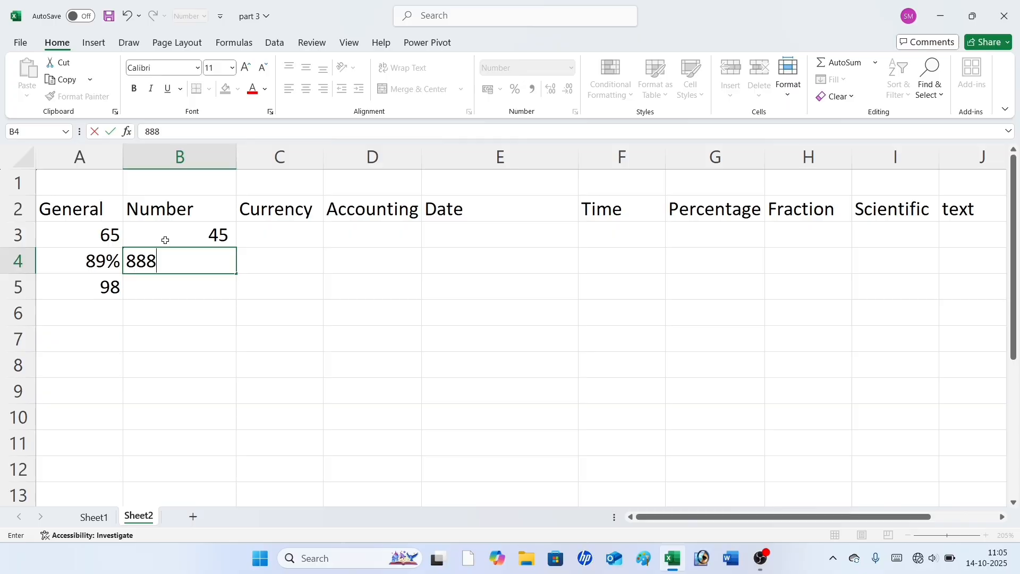
key(Return)
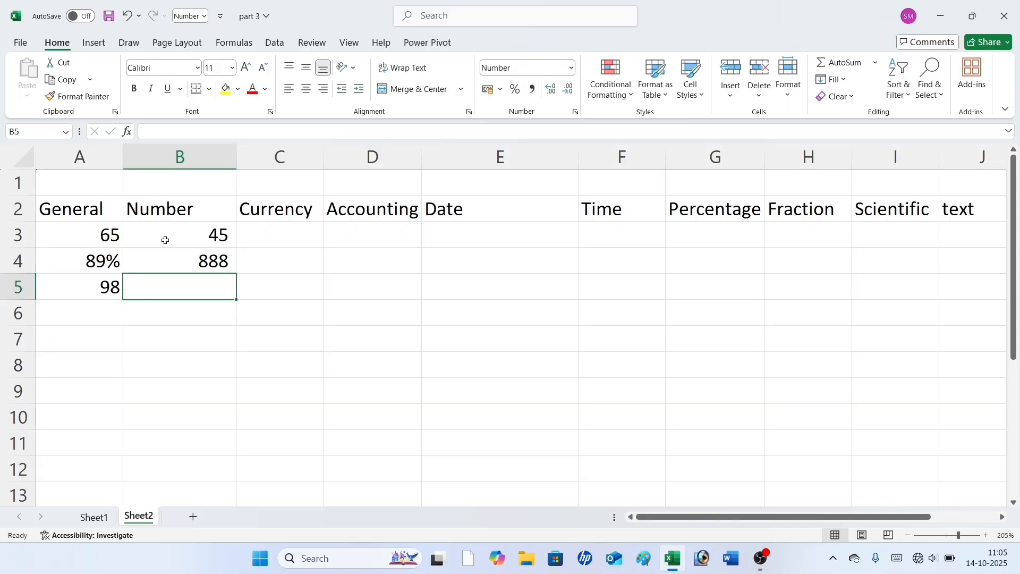
text(2669)
key(Return)
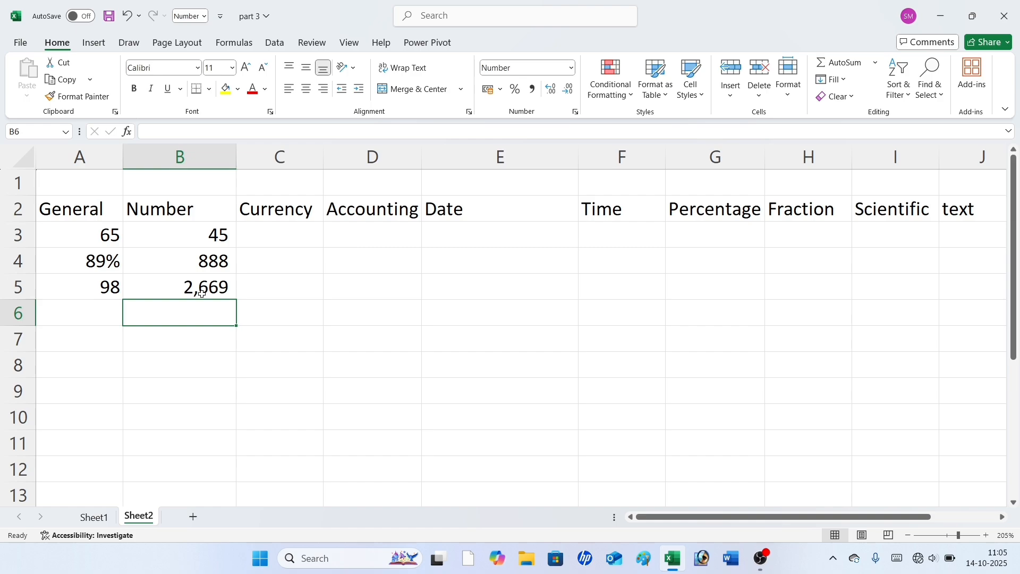
text(-567)
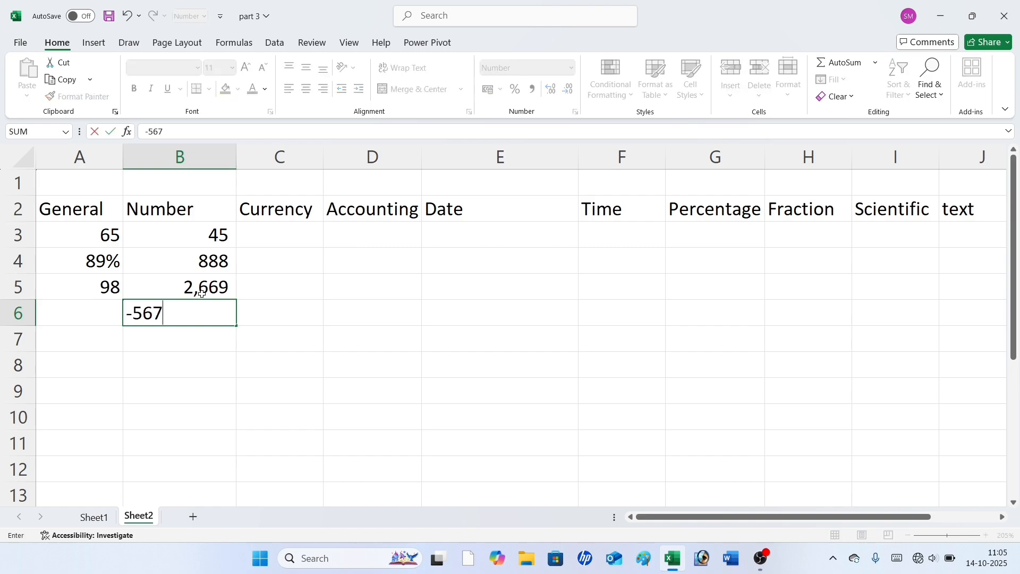
key(Return)
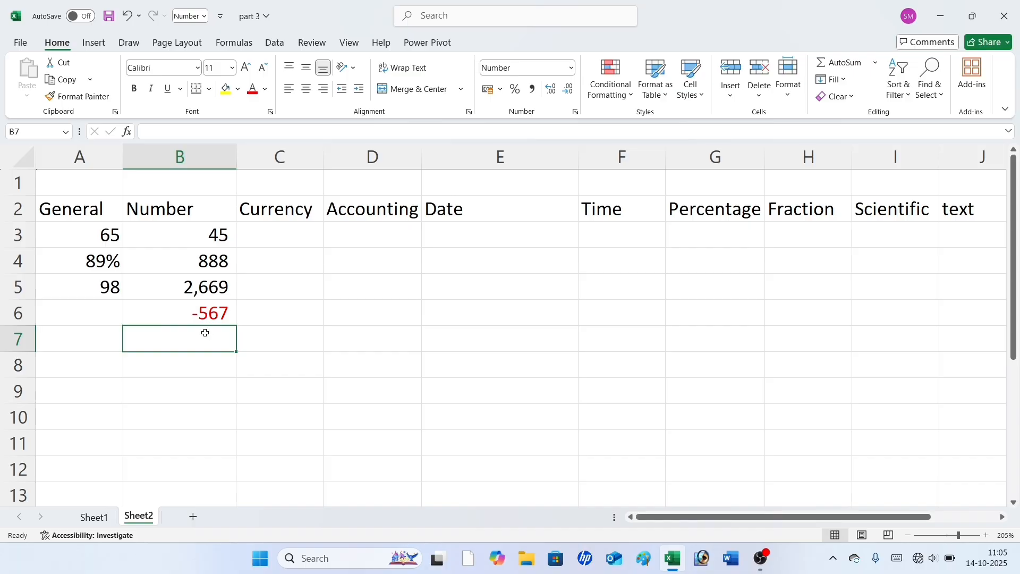
Step: Enter 5677 in cell B8 and 5678 in cell B9
click(186, 354)
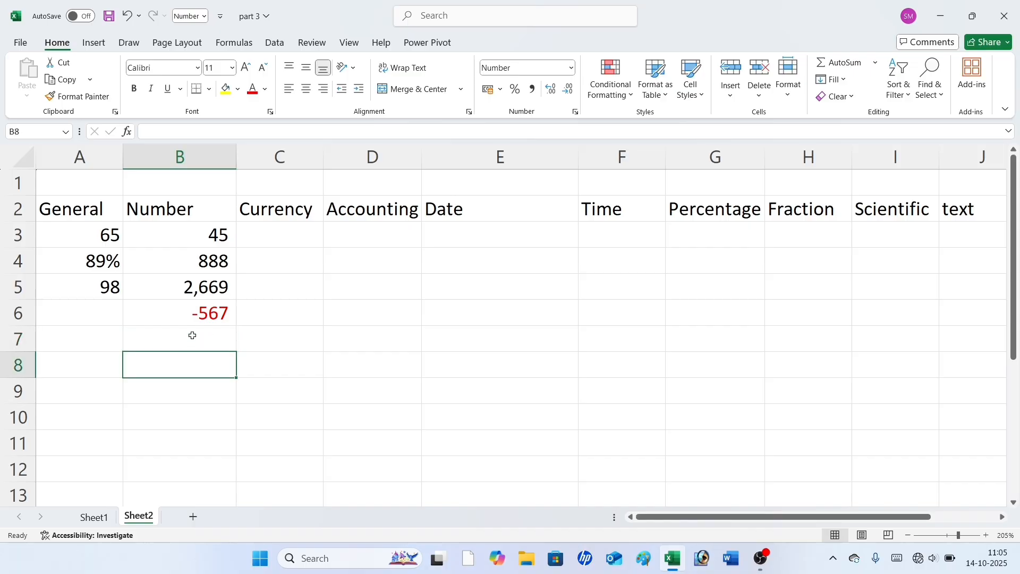
text(5677)
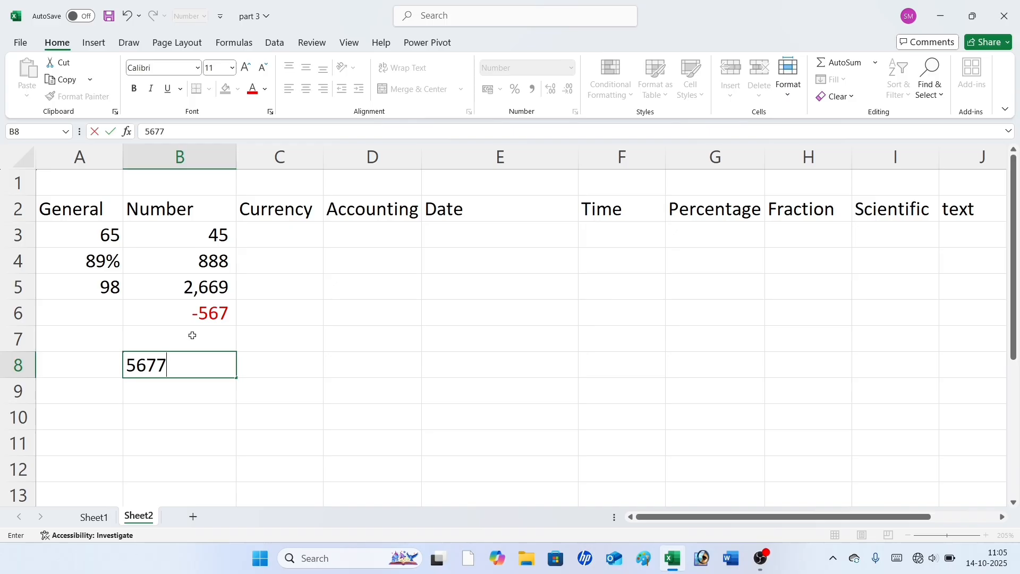
key(Return)
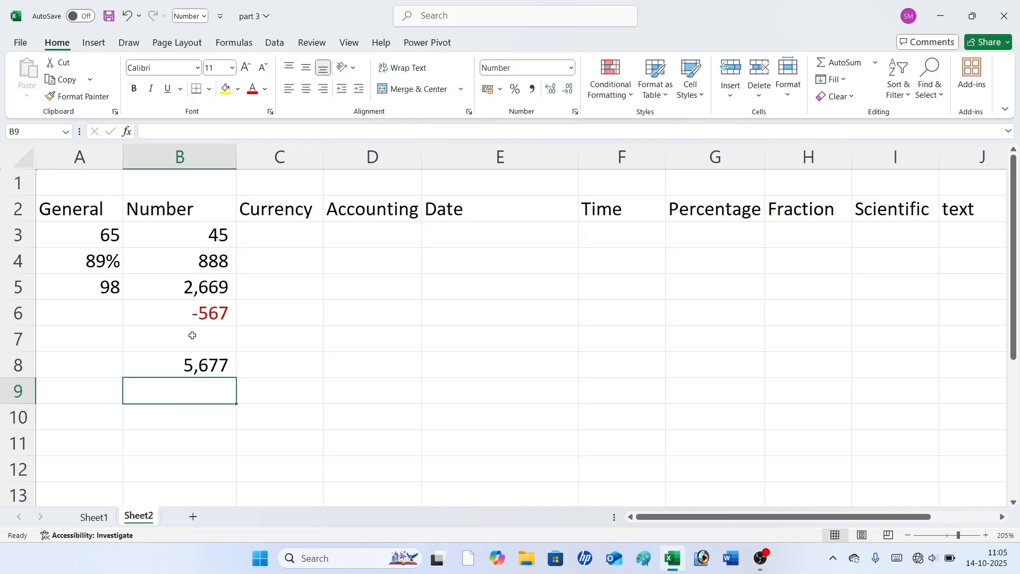
text(5678)
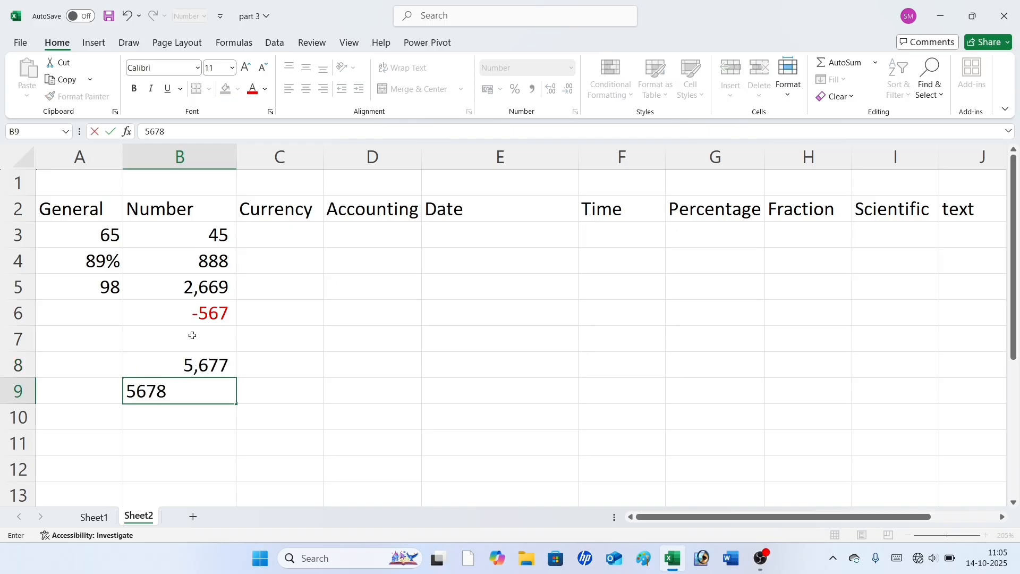
key(Return)
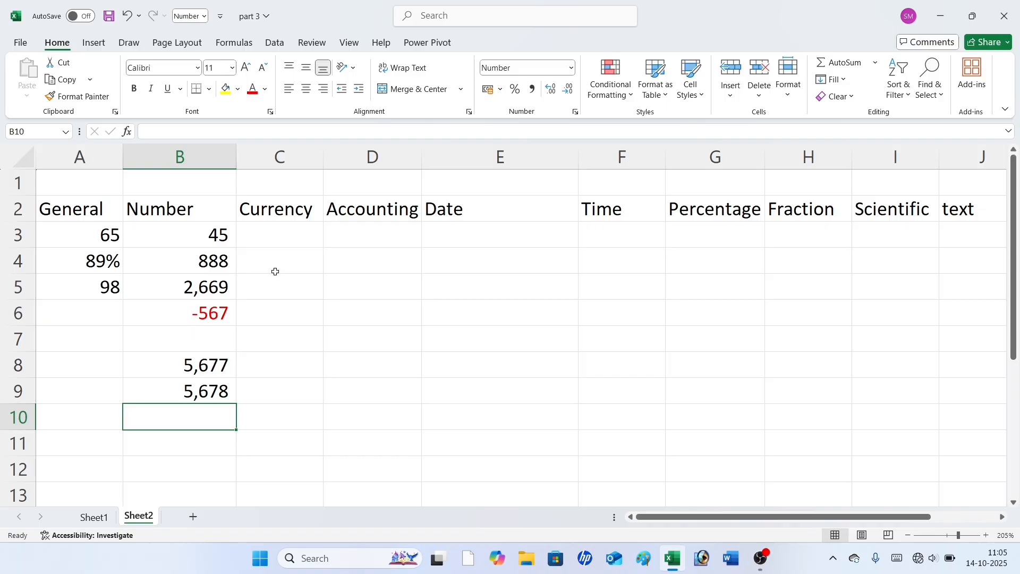
Step: Choose the Currency format with the ₹ symbol for the empty cells from C3 downward, after browsing the available currency symbols
click(280, 228)
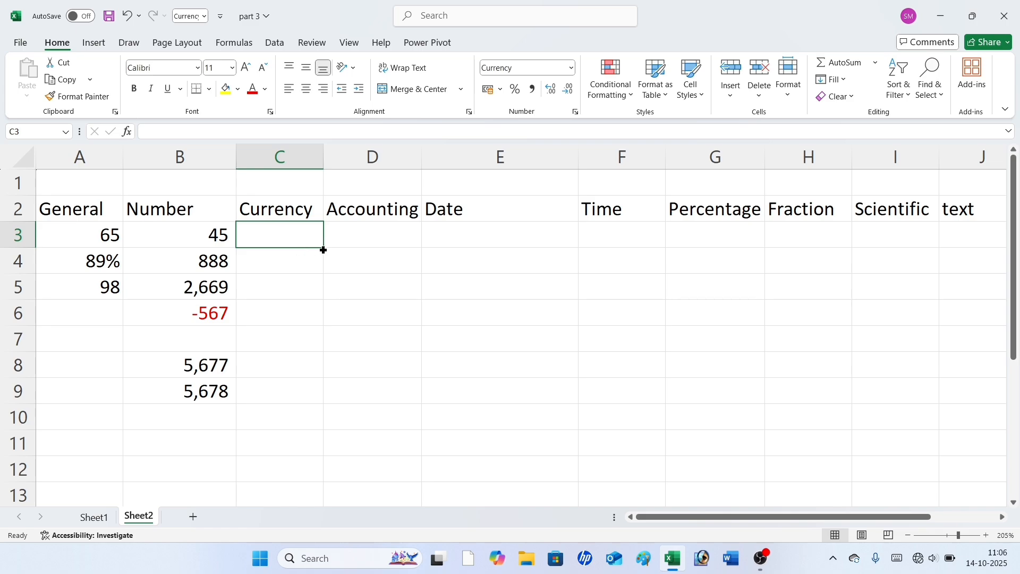
drag(324, 250, 308, 497)
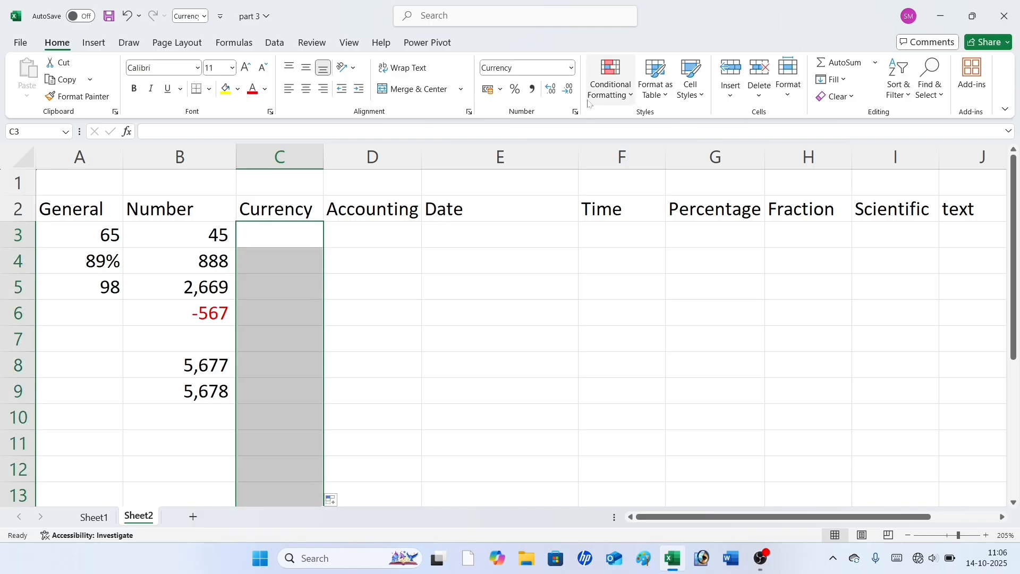
click(571, 68)
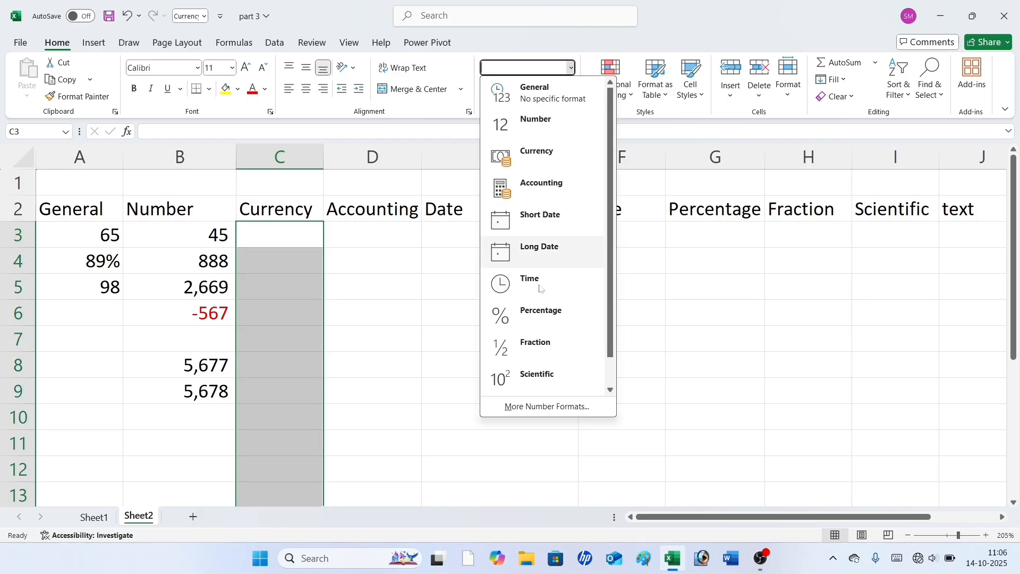
click(522, 408)
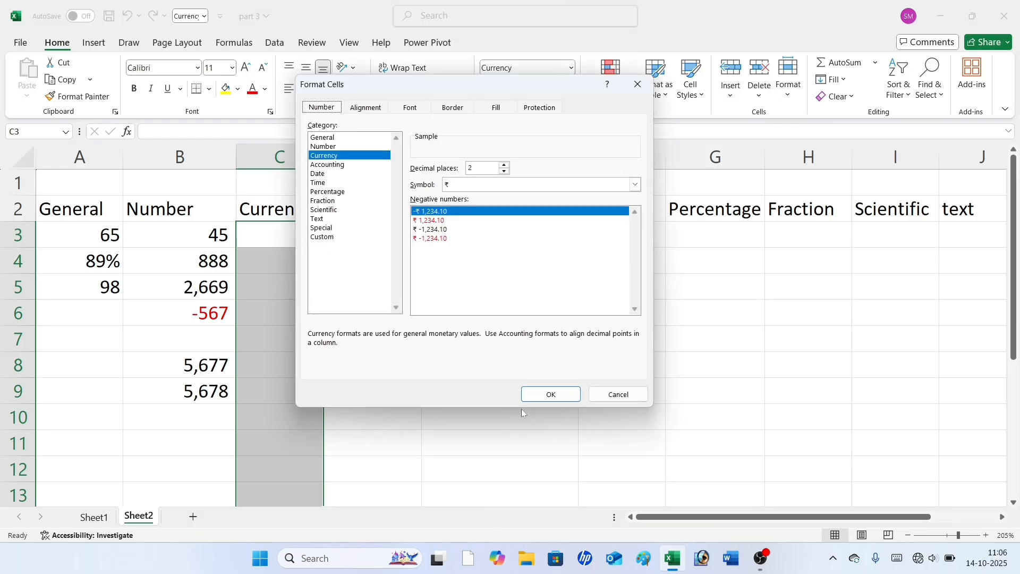
click(345, 156)
click(634, 184)
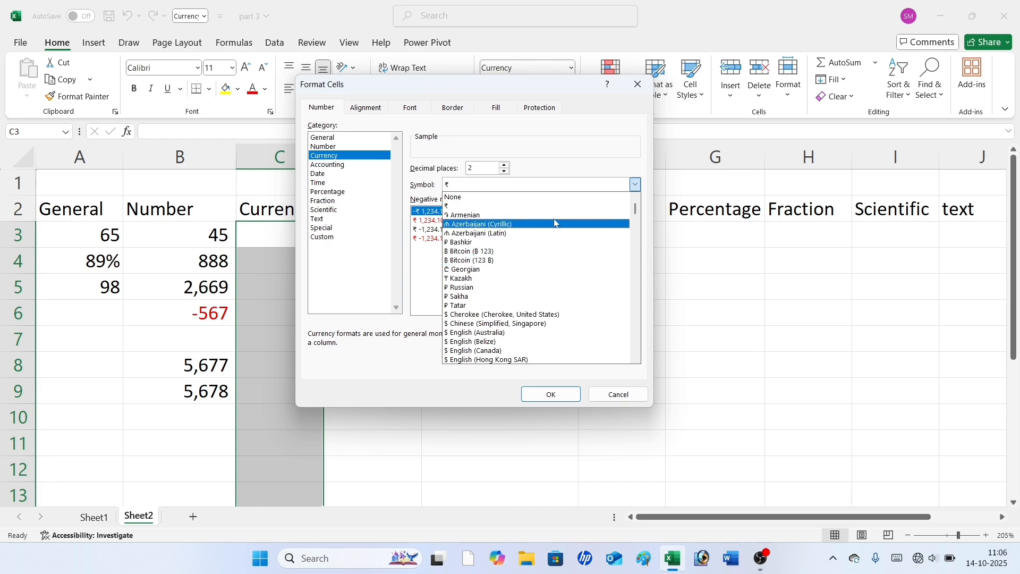
scroll(546, 318, down, 1)
scroll(545, 319, down, 4)
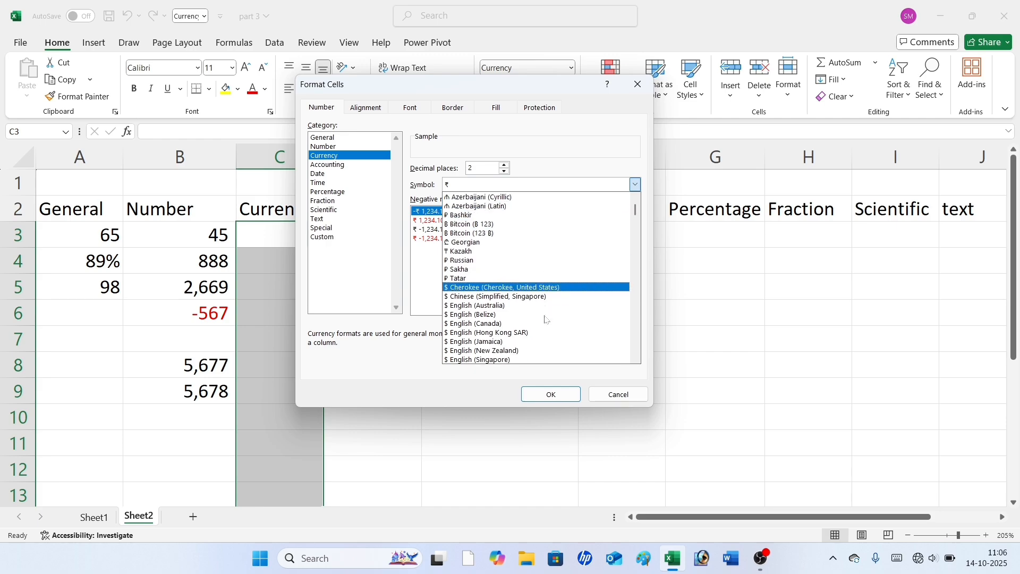
scroll(546, 319, down, 4)
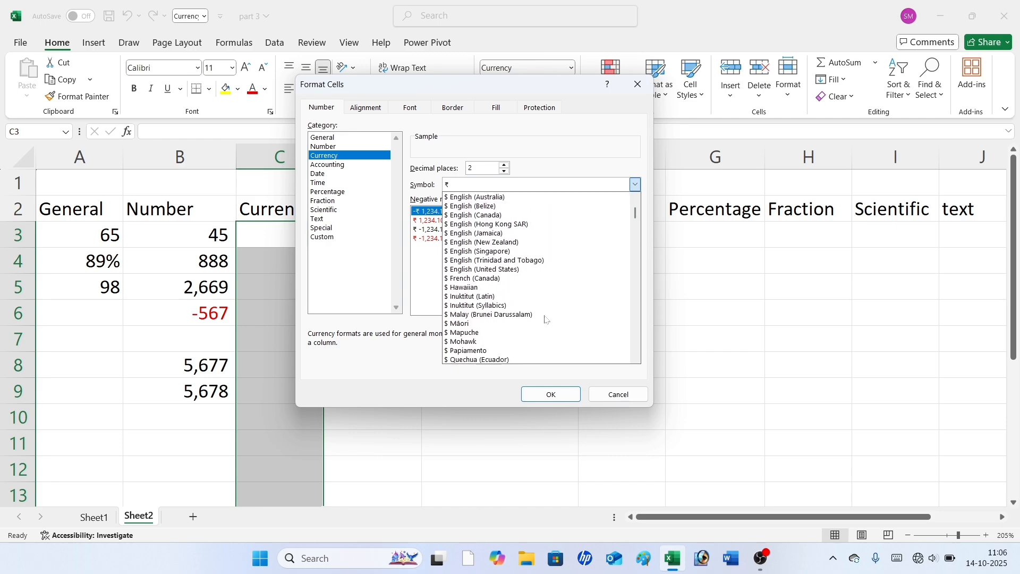
scroll(545, 319, up, 8)
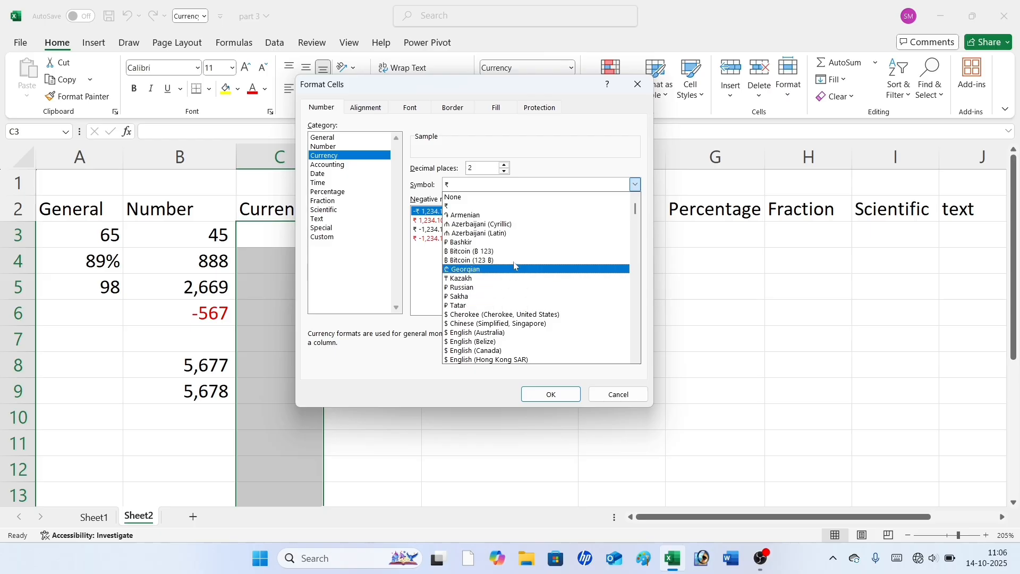
click(503, 206)
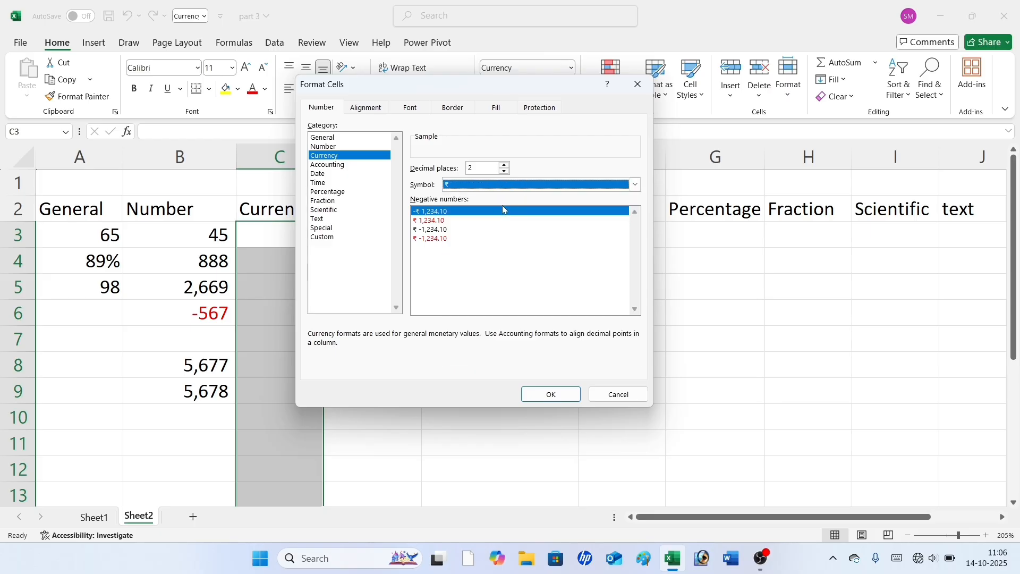
Step: Apply the red, minus-signed ₹ -1,234.10 style for negative numbers with 2 decimal places to the selected Currency cells
click(446, 240)
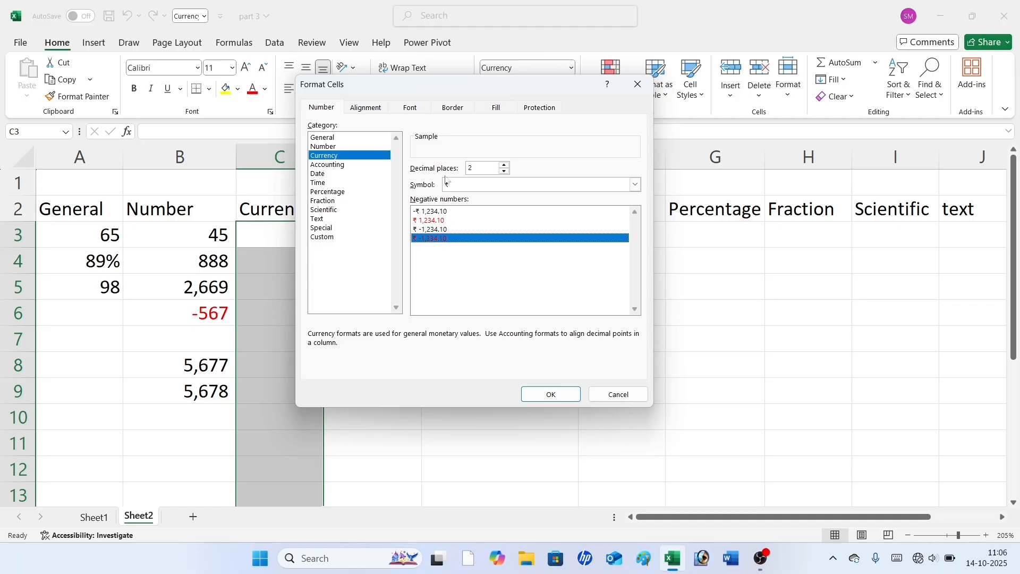
click(505, 166)
click(504, 171)
click(506, 172)
click(504, 171)
click(555, 393)
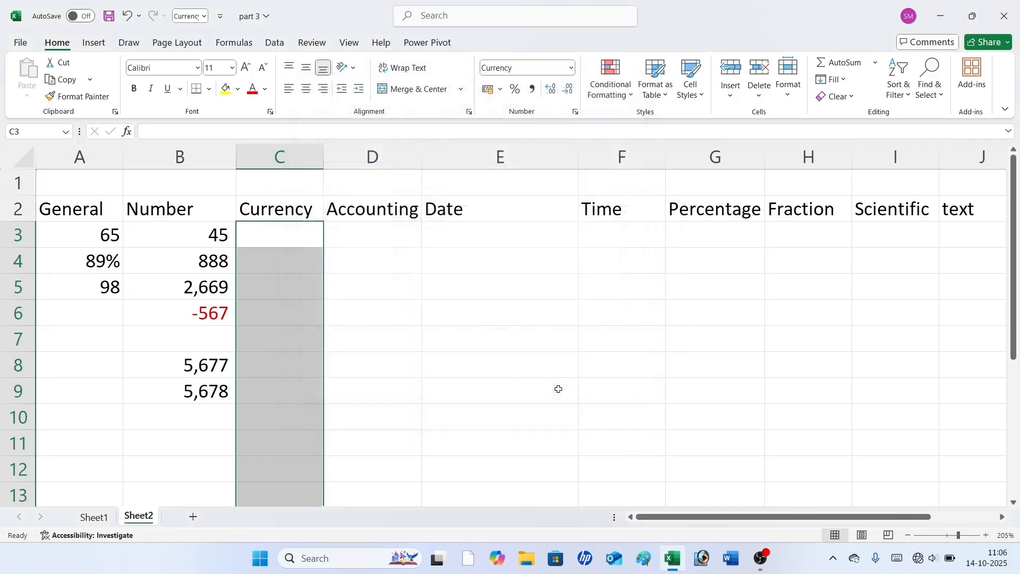
Step: Enter 45, 489 and 2,588 in cells C3 to C5 under the Currency heading
click(298, 236)
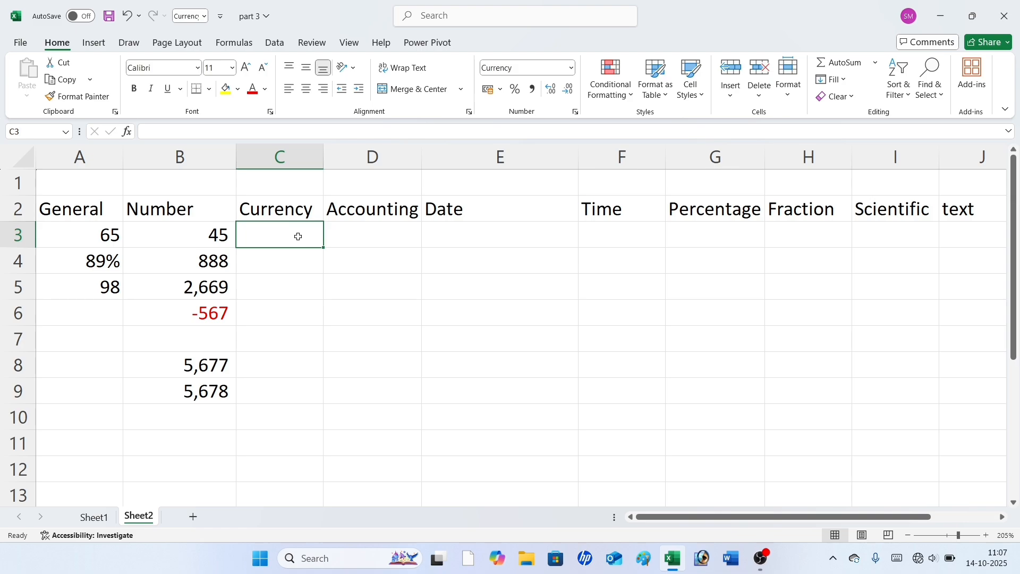
text(45)
key(Return)
text(489)
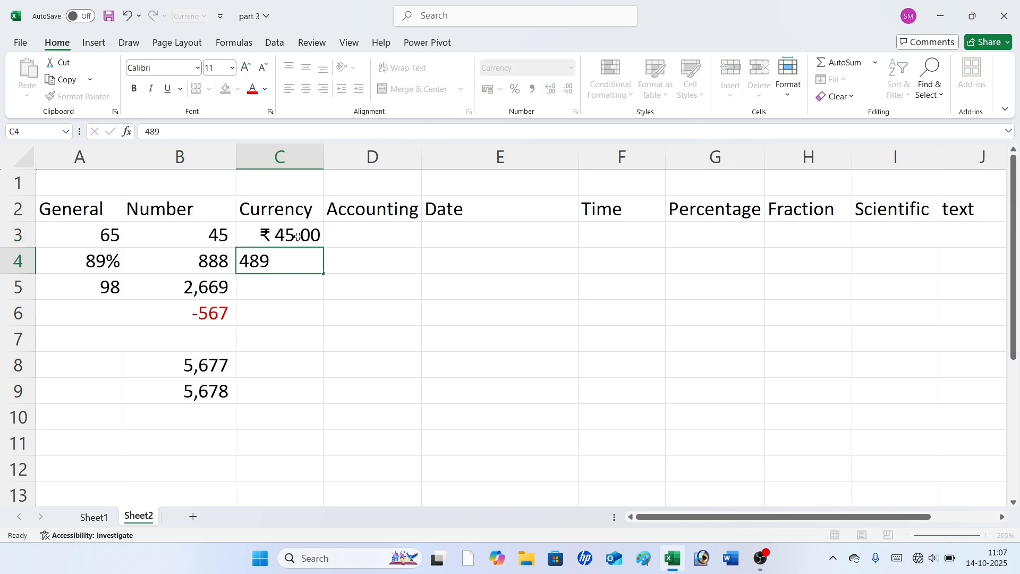
key(Return)
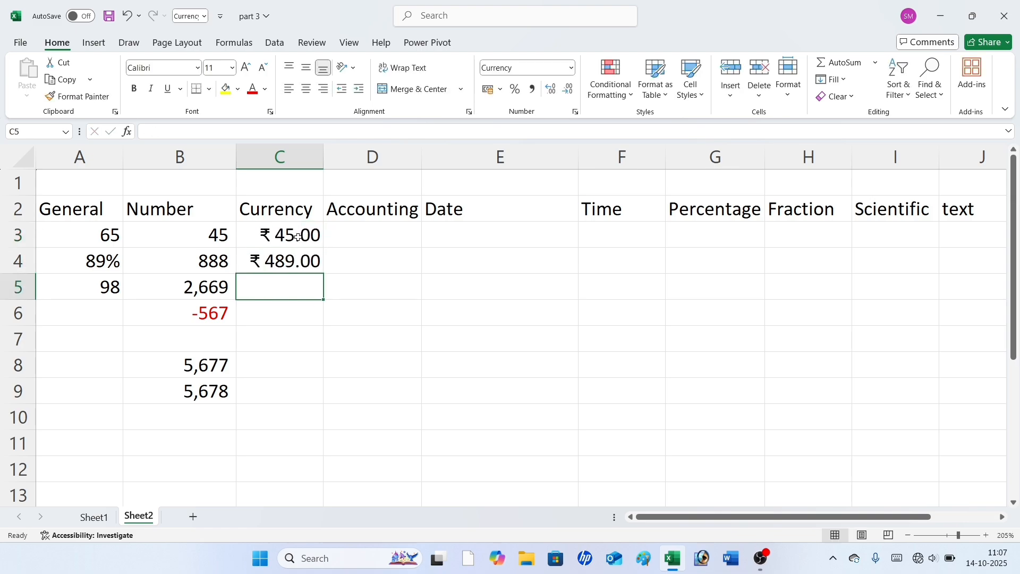
text(2,588)
key(Return)
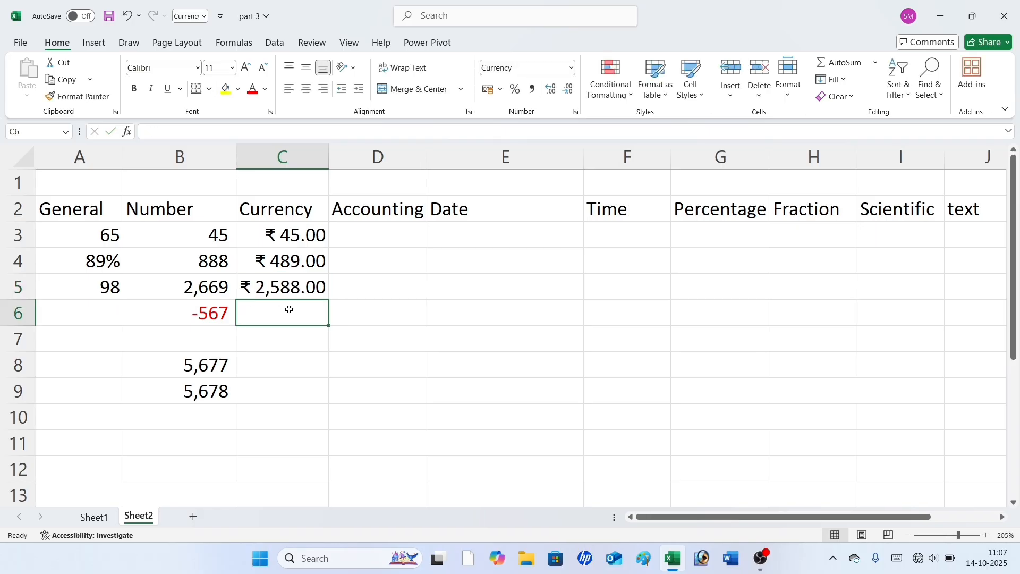
Step: Enter -675 in cell C6, 765 in C7 and -3457 in C8
text(-675)
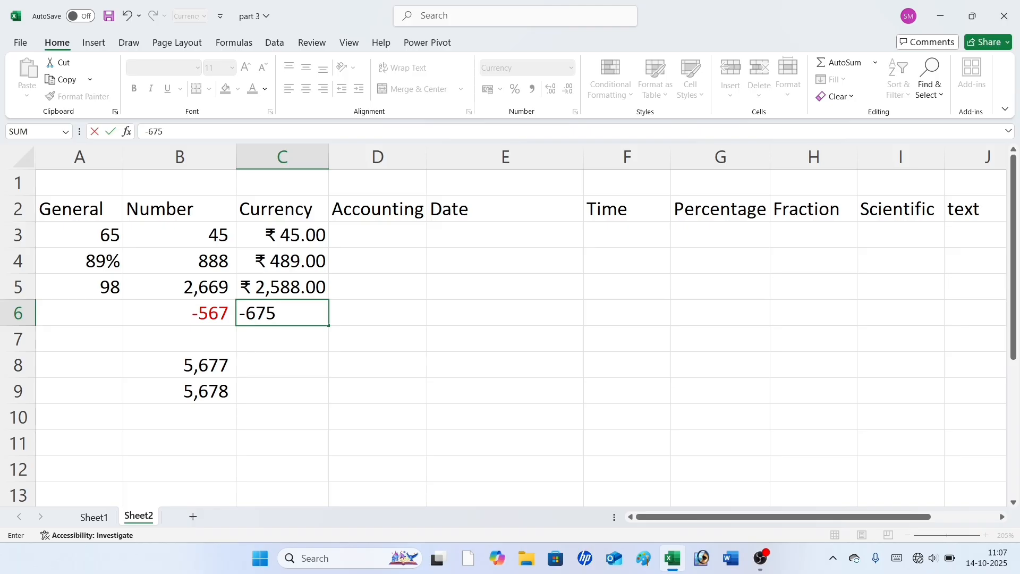
key(Return)
text(7)
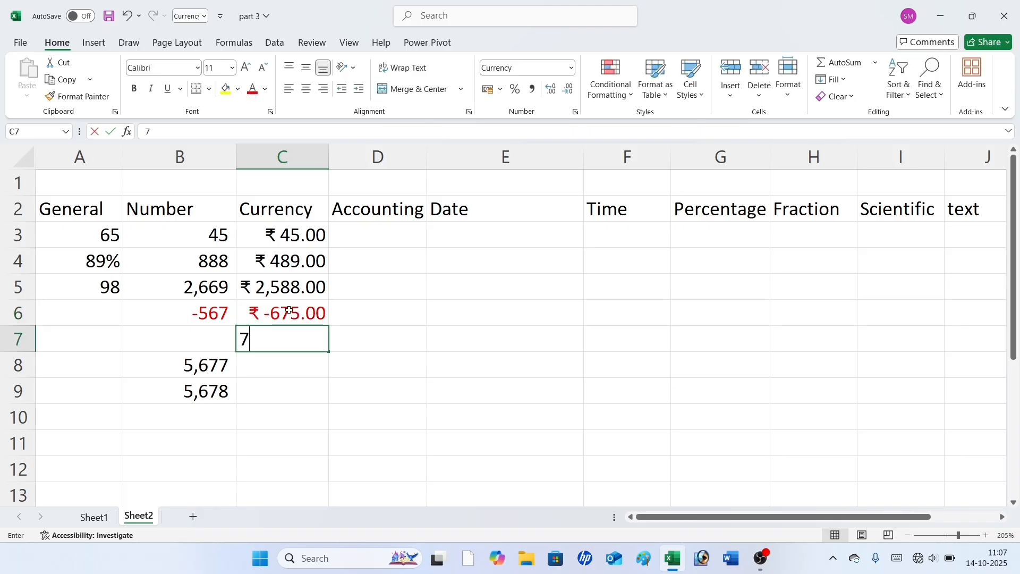
text(65)
key(Return)
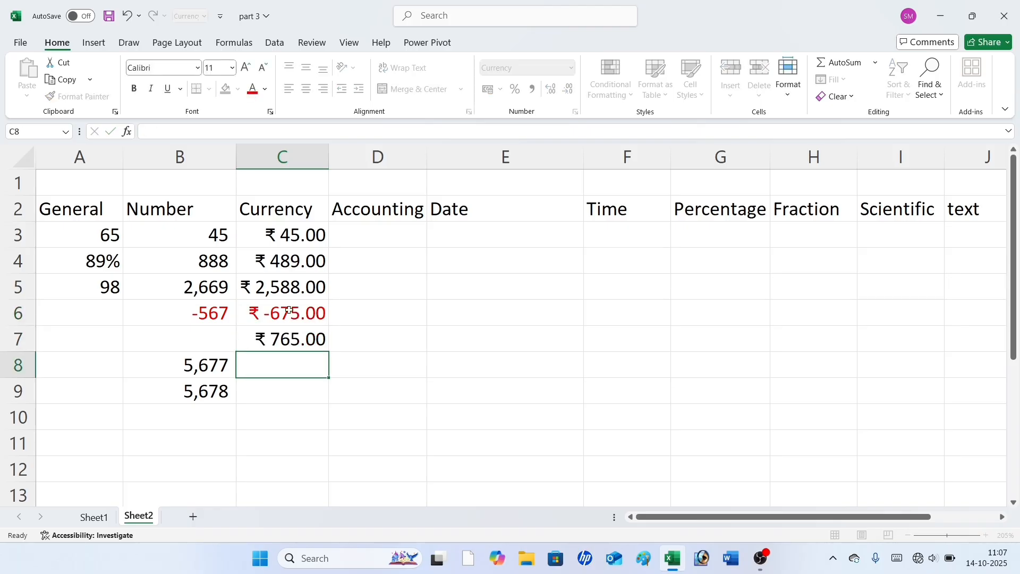
text(8)
key(BackSpace)
text(-34)
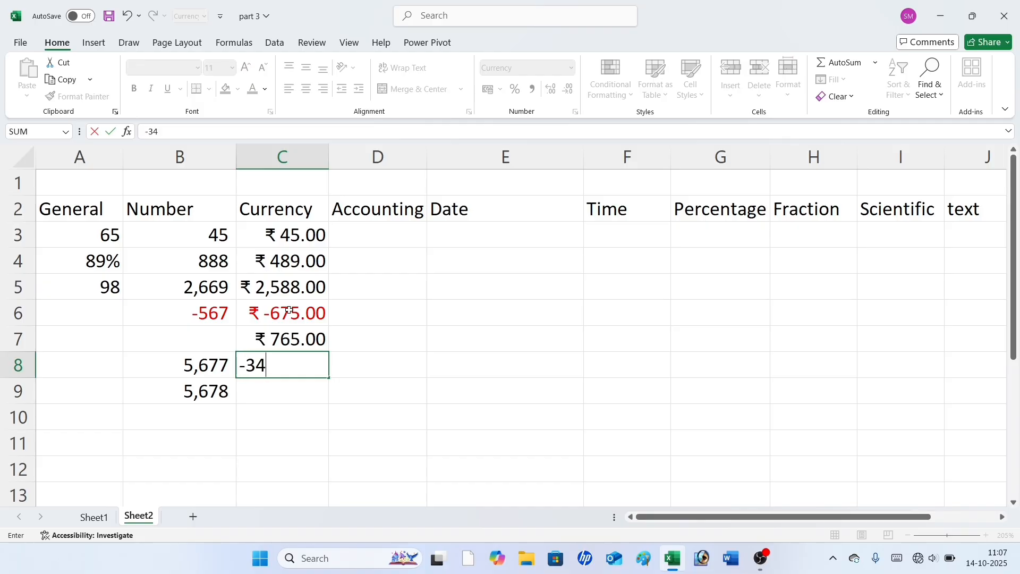
text(57)
key(Return)
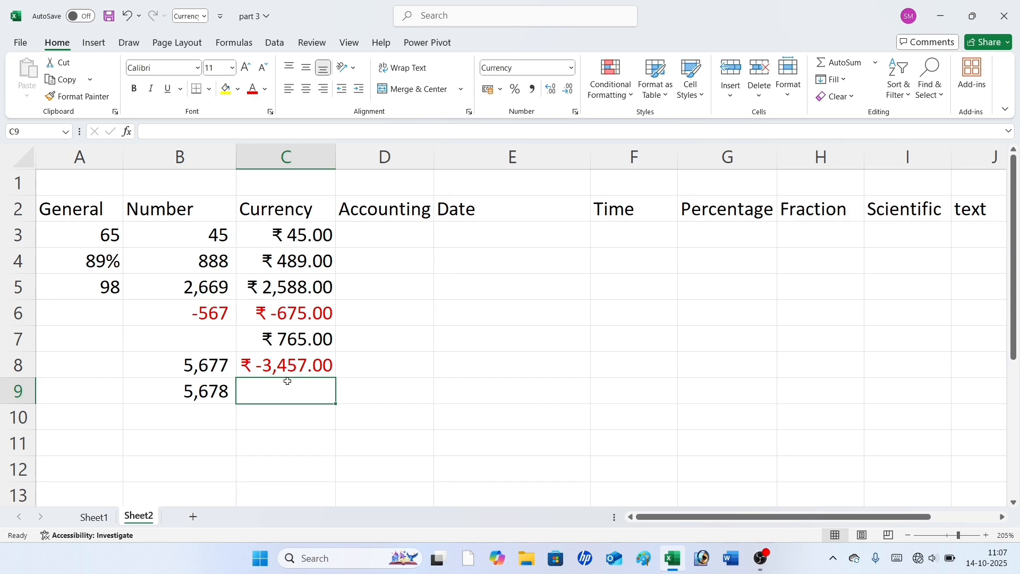
Step: Change the currency symbol of cells C9 to C12 to $ Cherokee (Cherokee, United States)
click(284, 422)
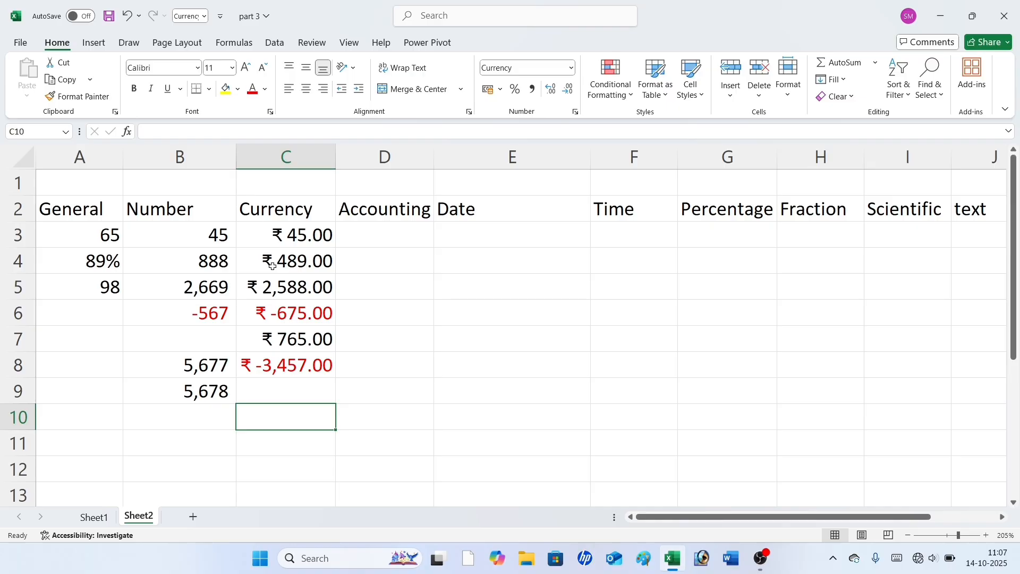
click(300, 389)
drag(335, 404, 333, 489)
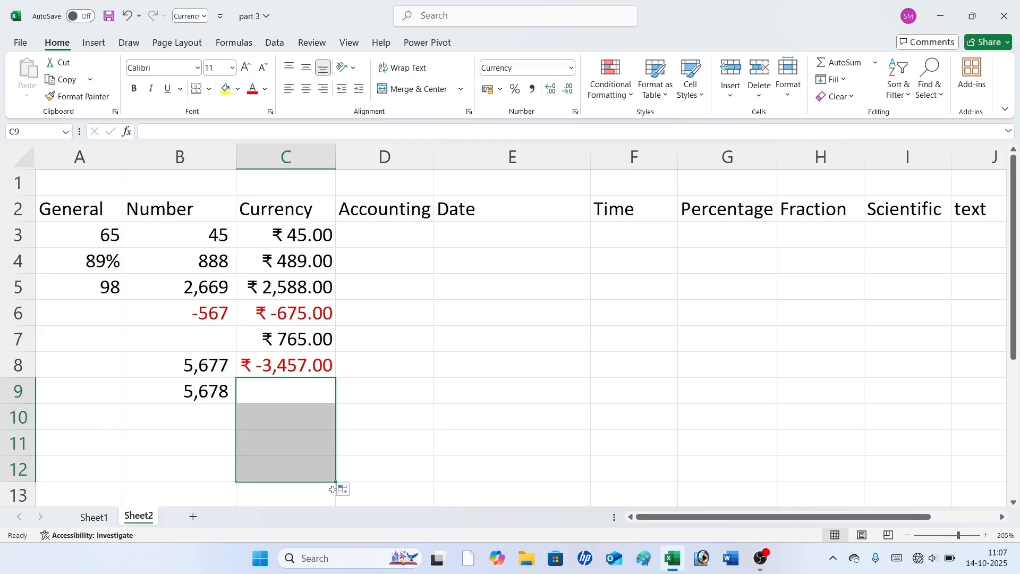
click(571, 69)
click(551, 406)
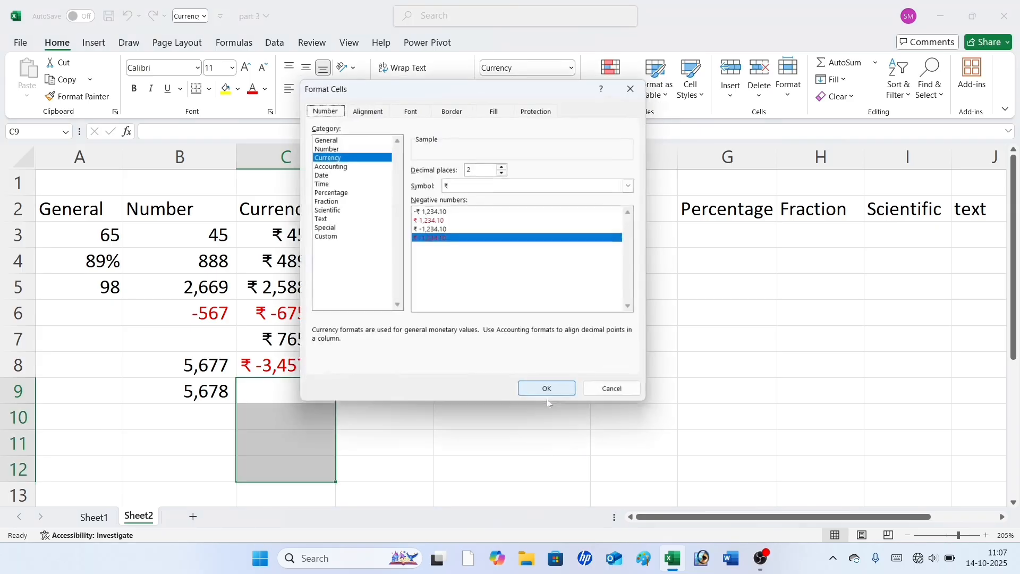
click(636, 184)
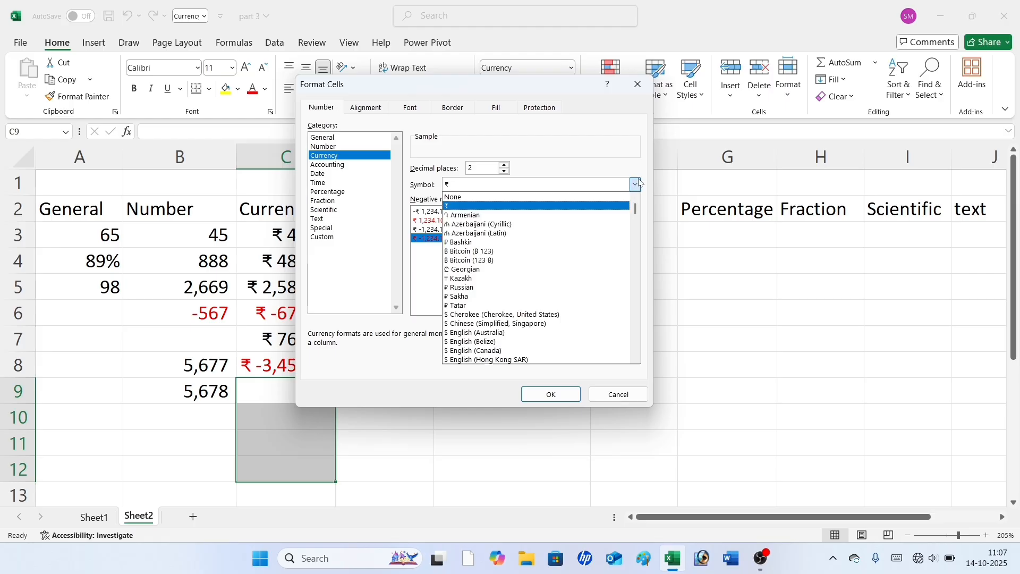
scroll(553, 287, down, 1)
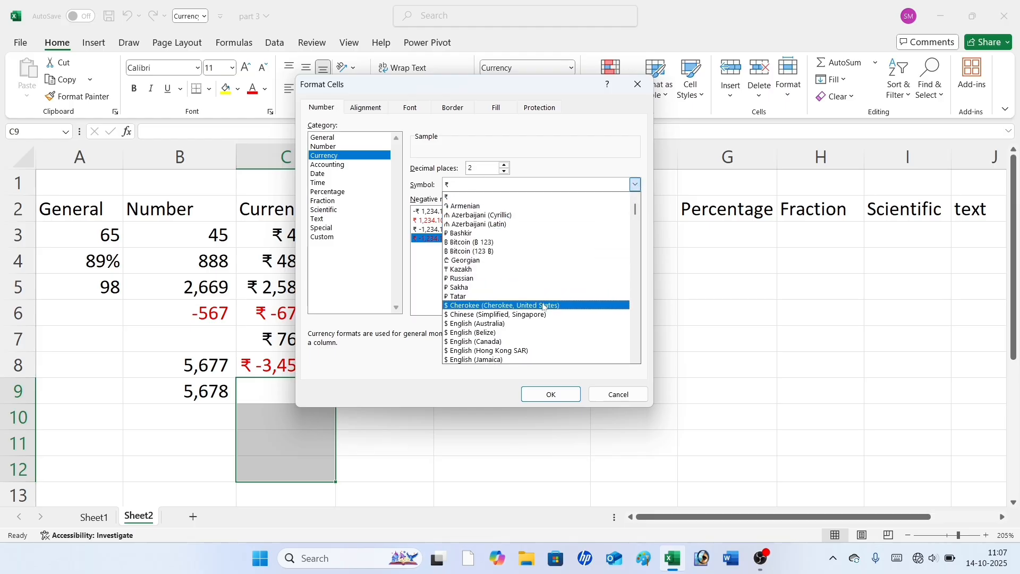
click(543, 305)
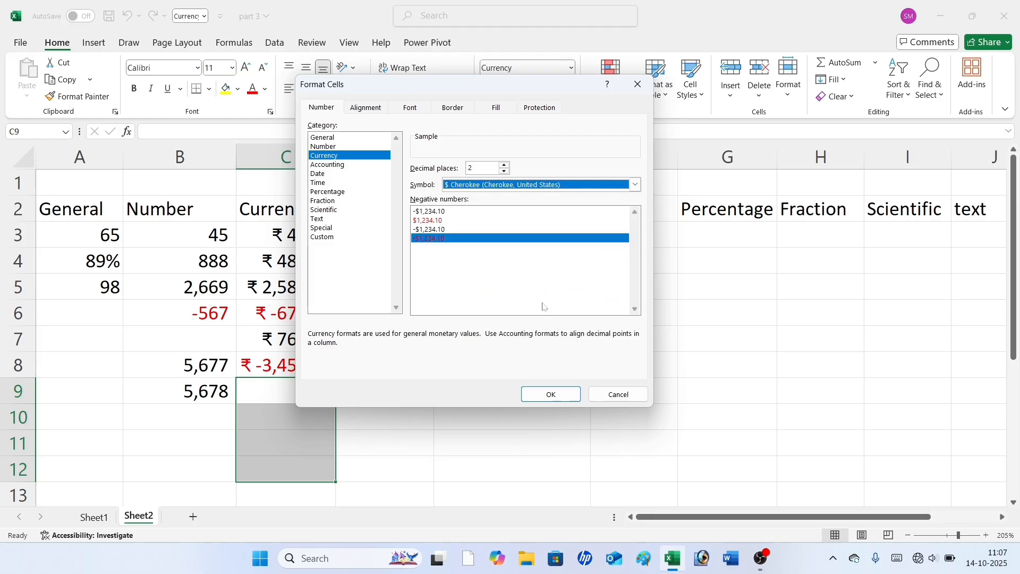
click(552, 394)
Step: Enter 787 in cell C9 and 6445 in cell C10
click(282, 398)
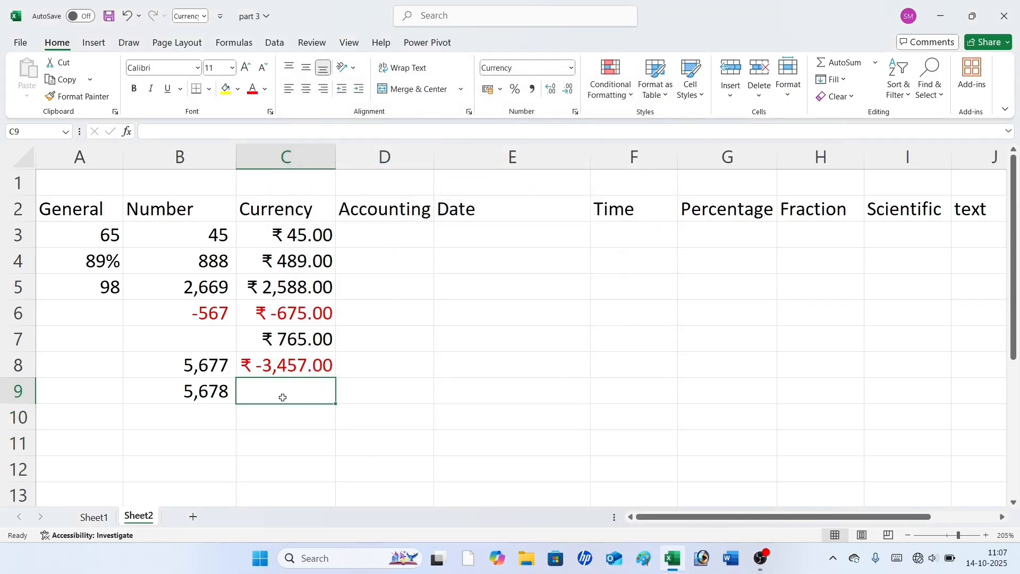
text(787)
key(Return)
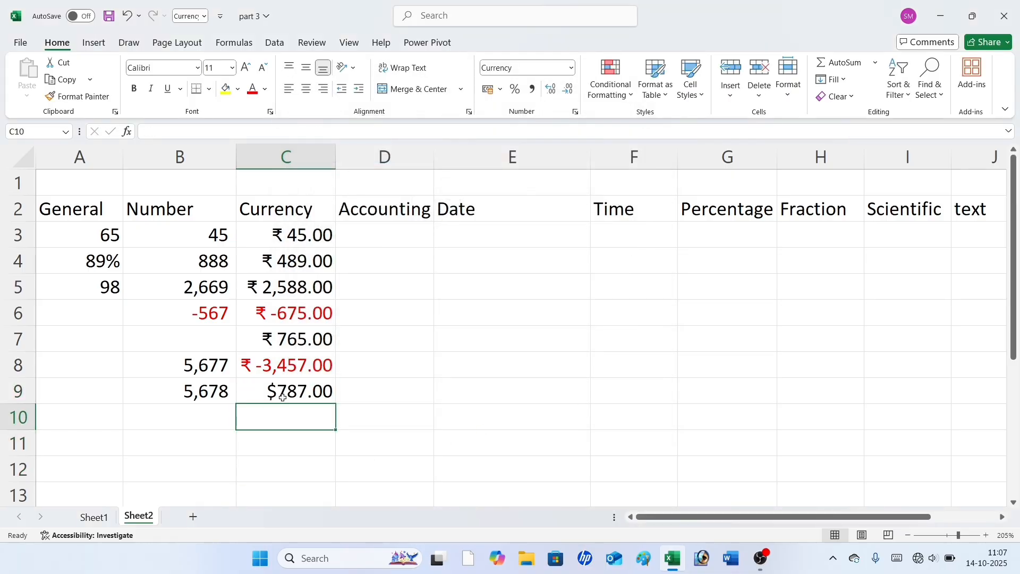
text(6445)
key(Return)
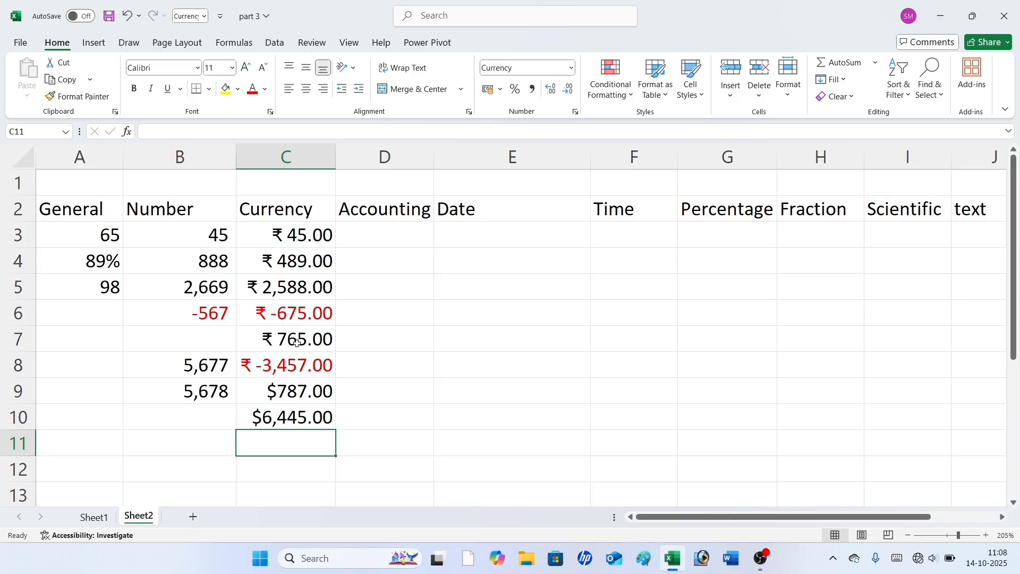
click(399, 235)
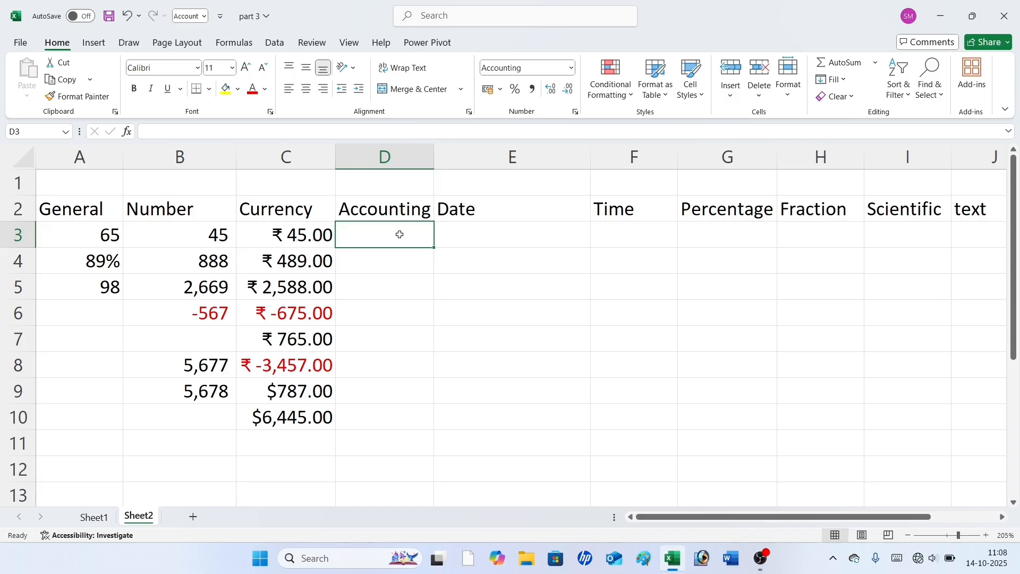
text(567)
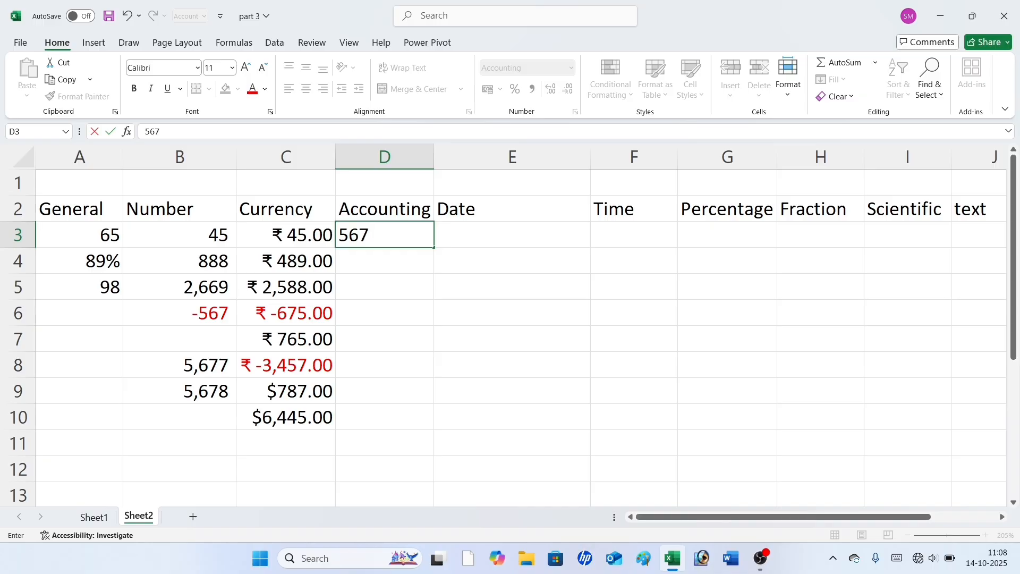
key(BackSpace)
key(BackSpace)
key(BackSpace)
Step: Format the cells from D3 downward as Accounting with the ₹ symbol and 1 decimal place
drag(432, 244, 440, 427)
scroll(480, 365, up, 1)
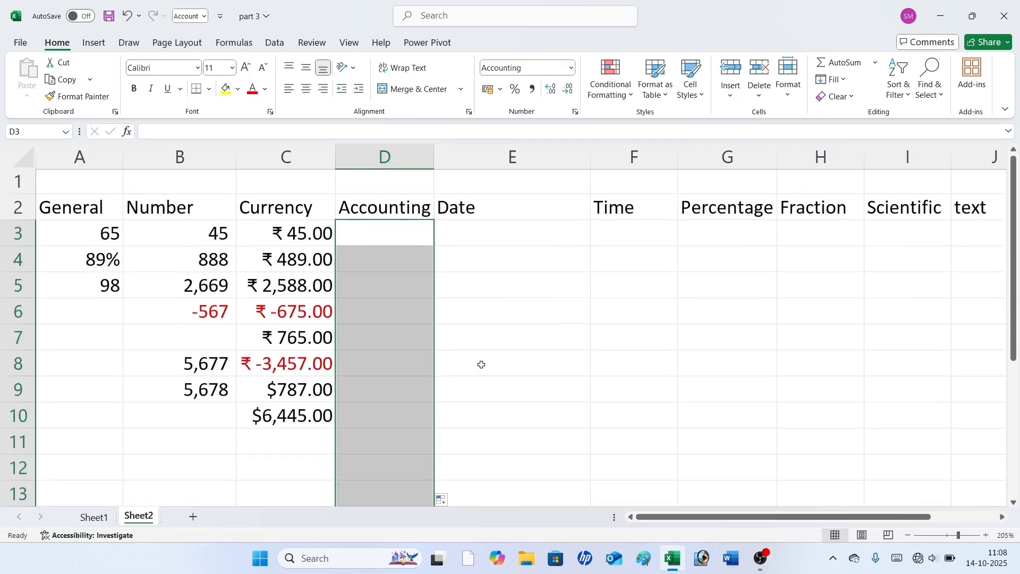
click(573, 67)
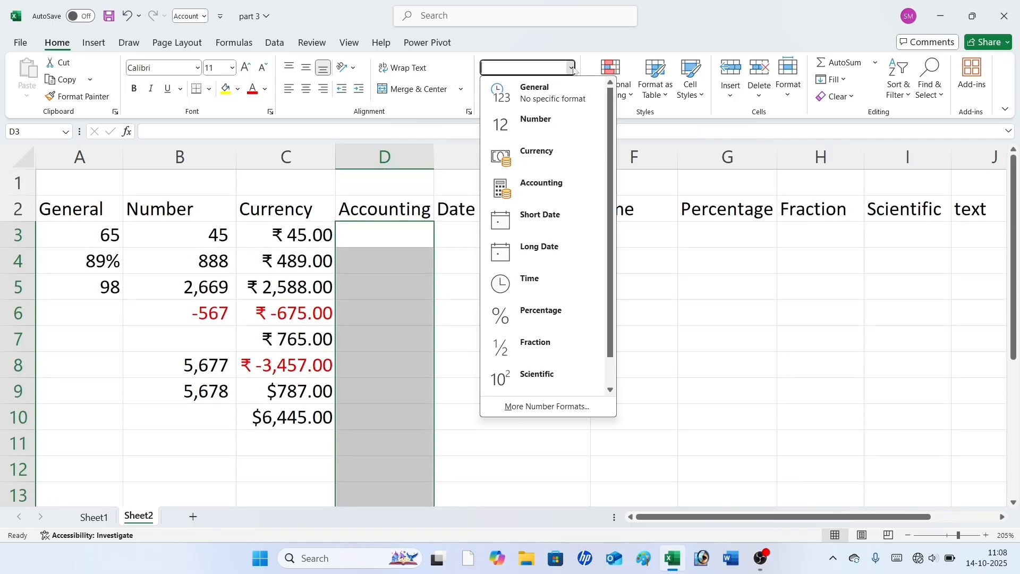
click(508, 406)
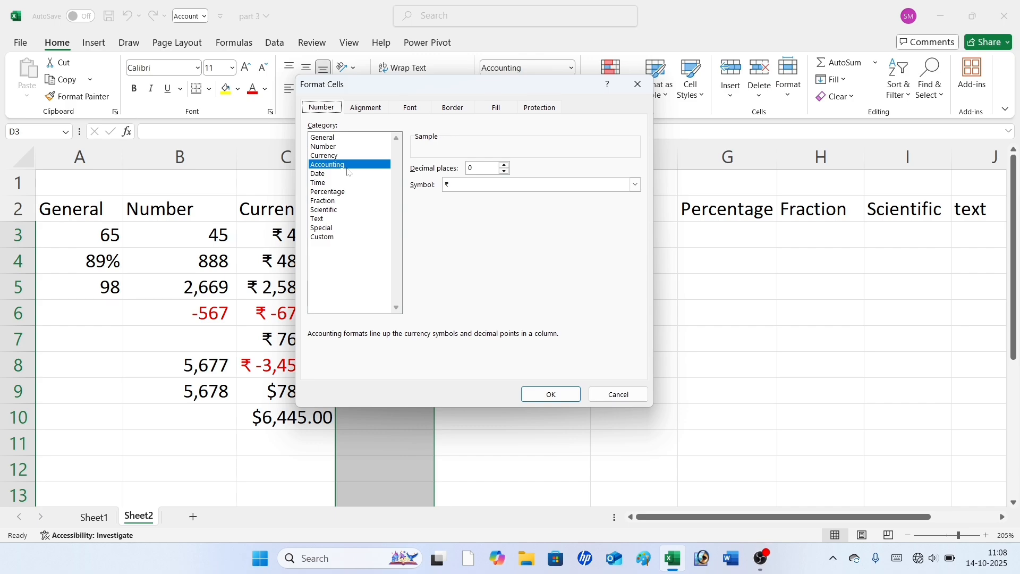
click(636, 184)
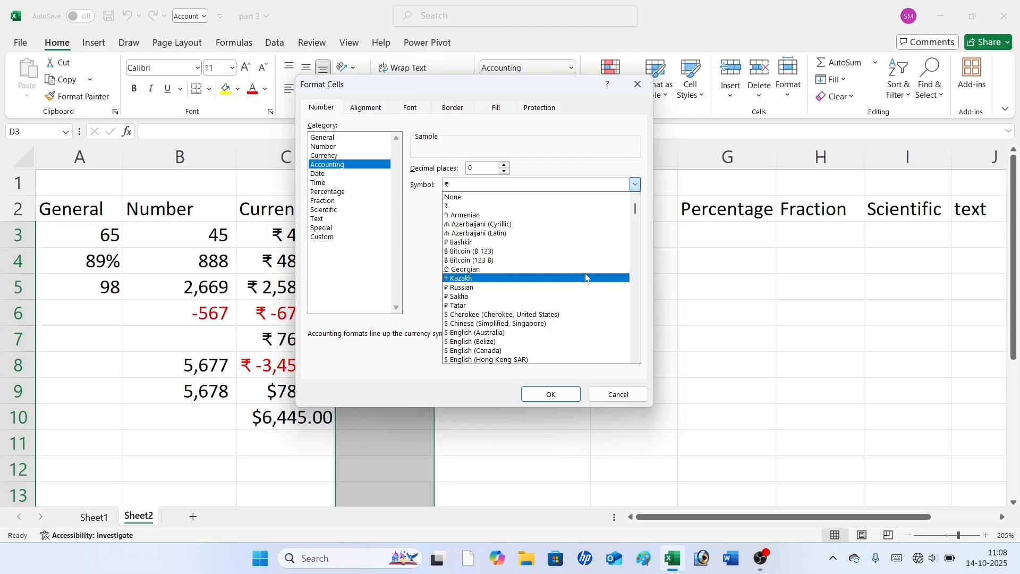
click(571, 206)
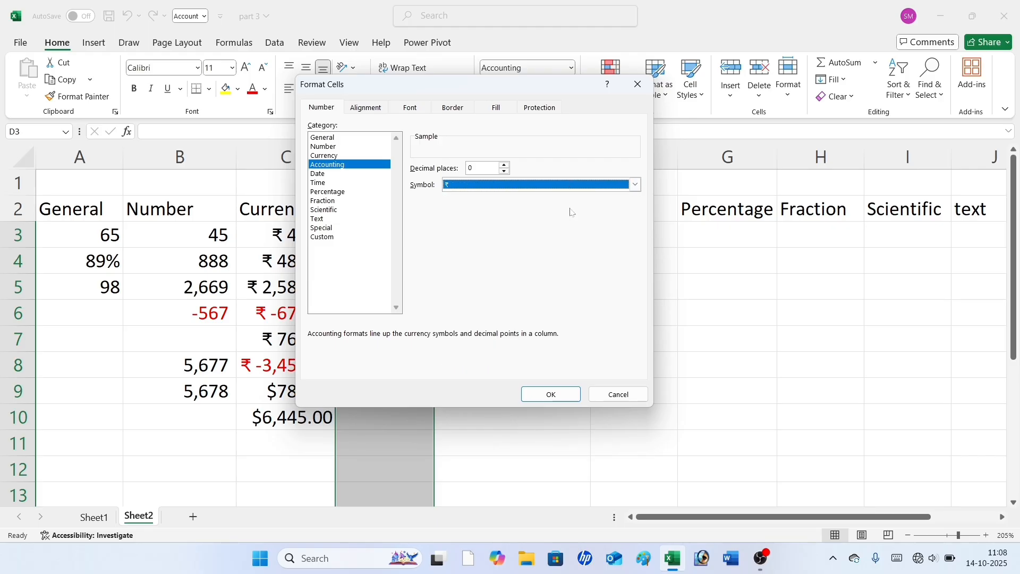
click(503, 165)
click(504, 165)
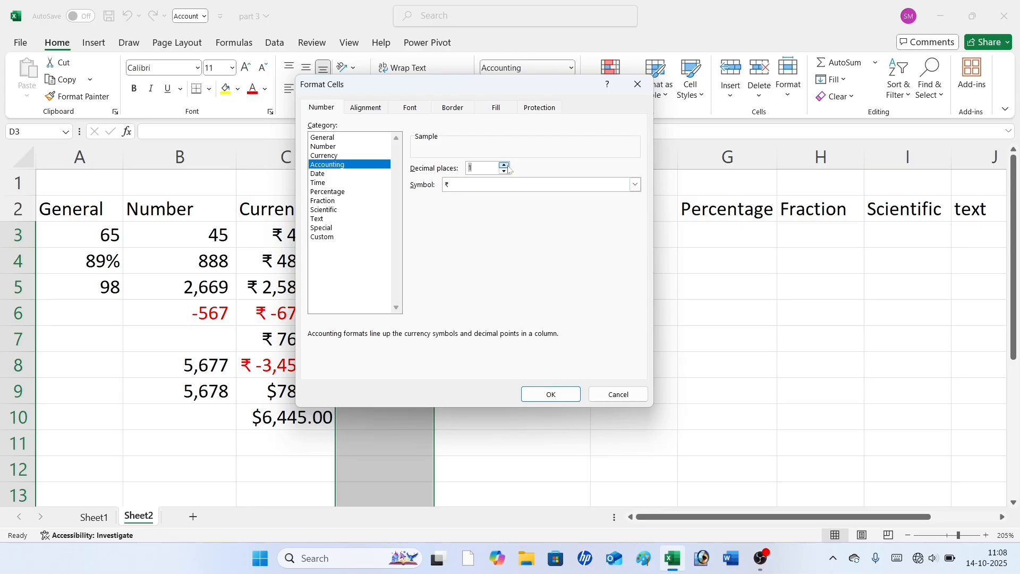
click(551, 393)
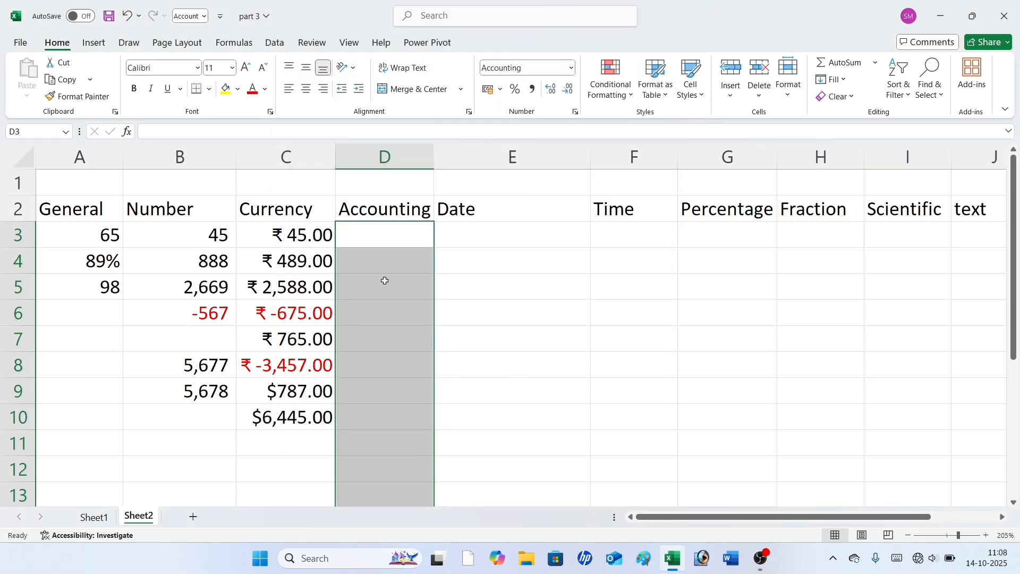
Step: Enter 78 in cell D3 and 567 in cell D8 under the Accounting heading
text(78)
key(Return)
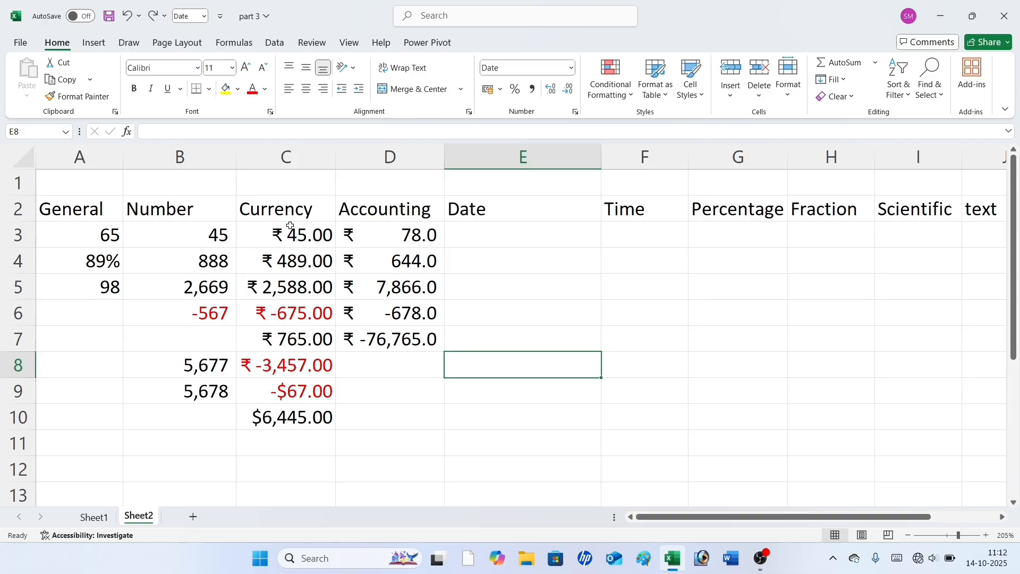
click(355, 363)
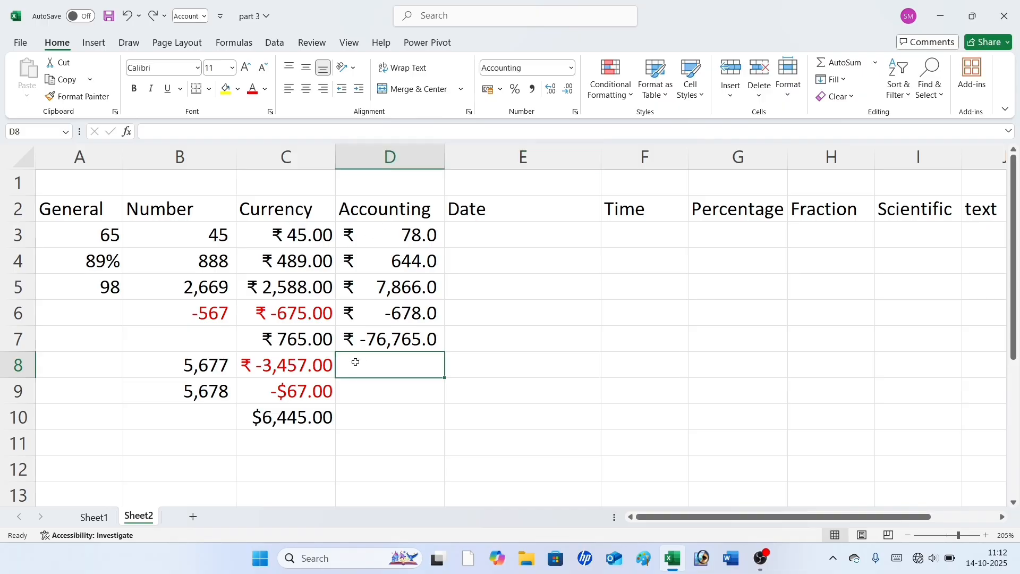
text(567)
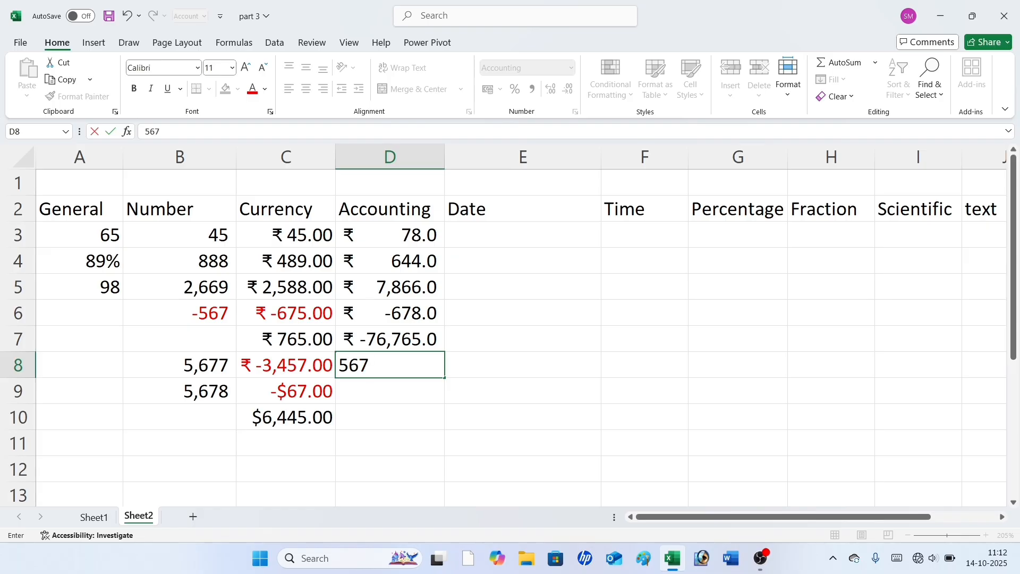
key(Return)
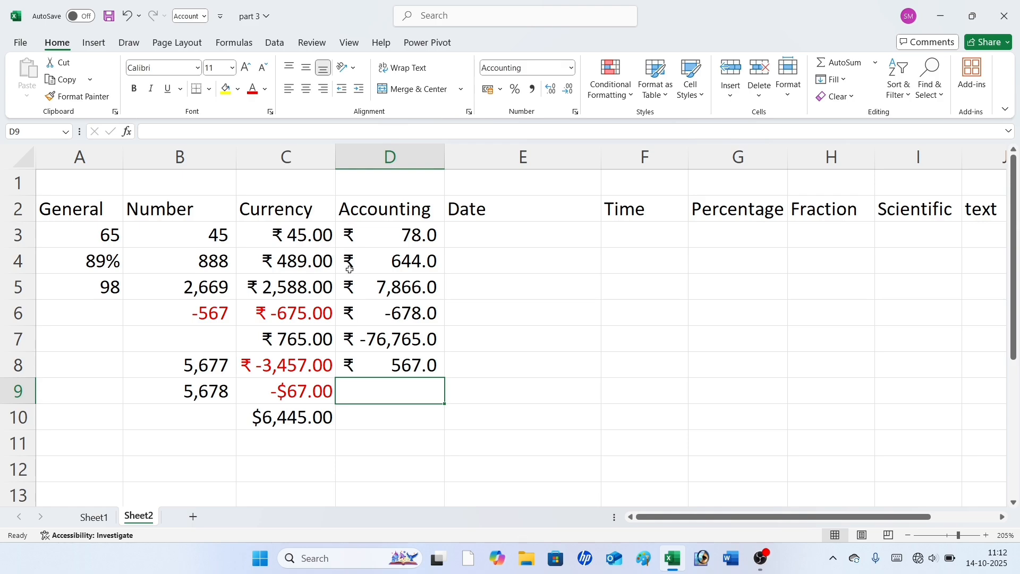
Step: Replace the value in cell D5 of the Accounting column with 0
drag(351, 233, 349, 366)
click(377, 387)
click(396, 287)
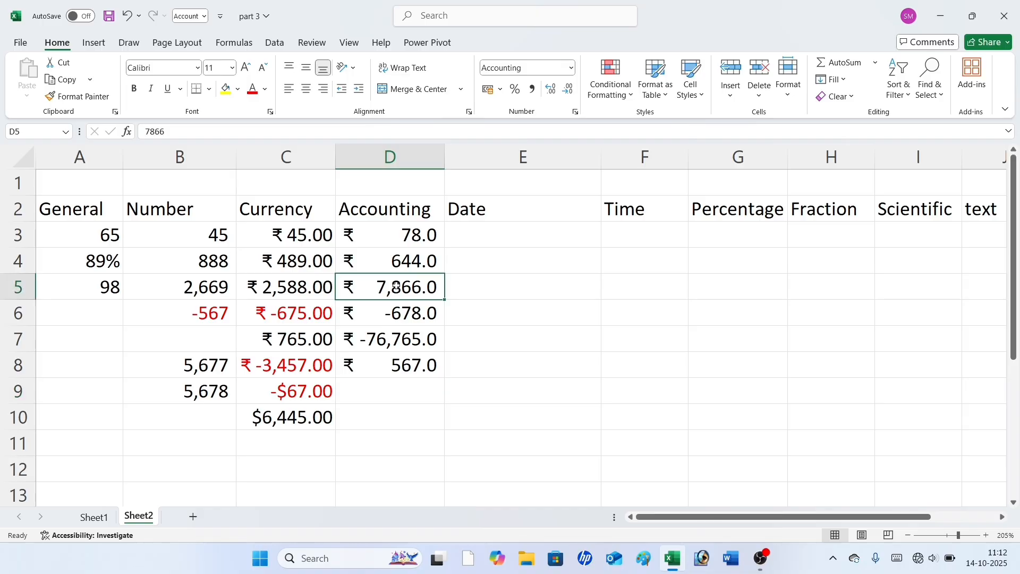
key(BackSpace)
text(0)
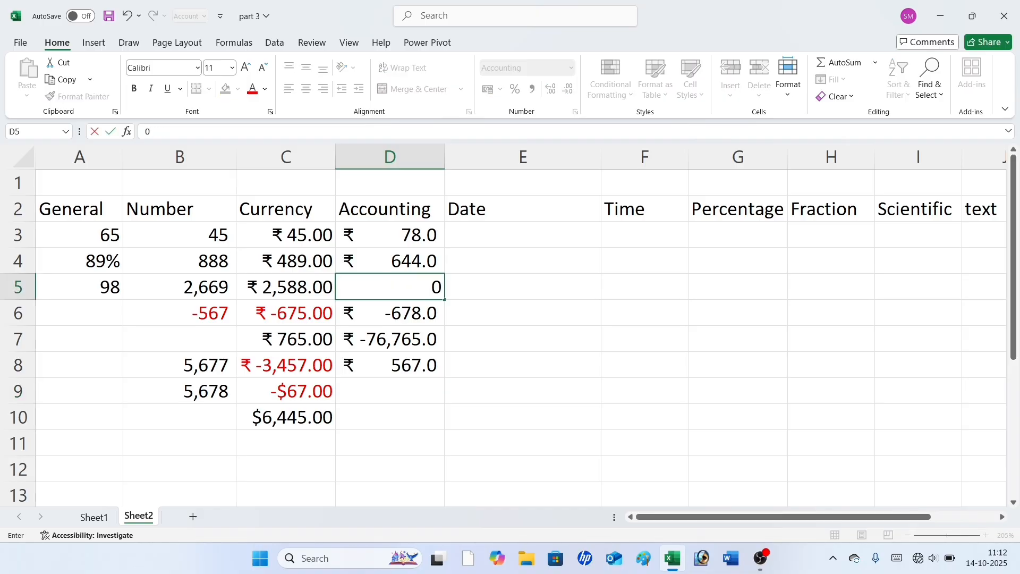
click(485, 331)
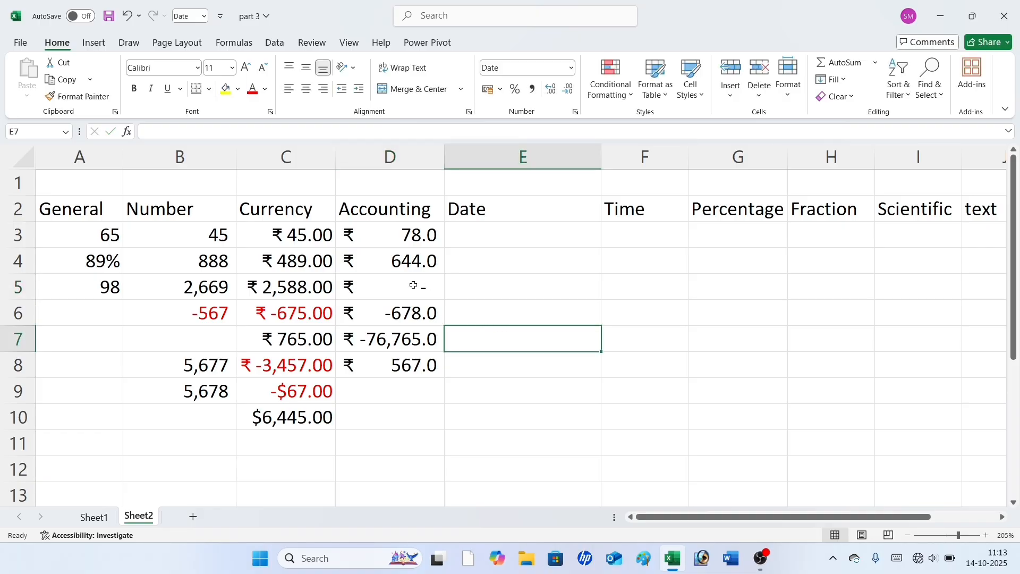
Step: Replace the value in cell C7 of the Currency column with 0
click(306, 341)
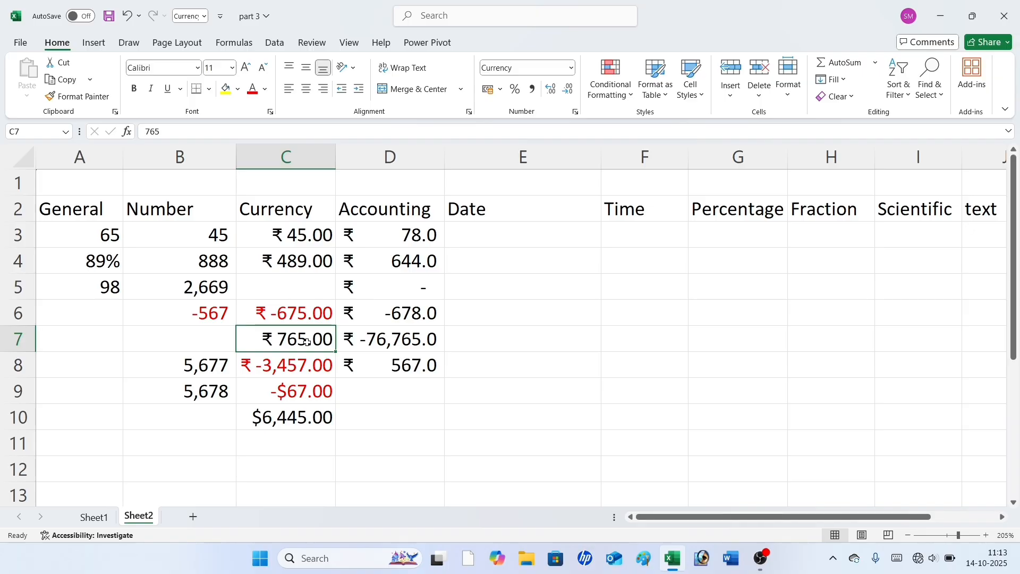
key(Delete)
key(F2)
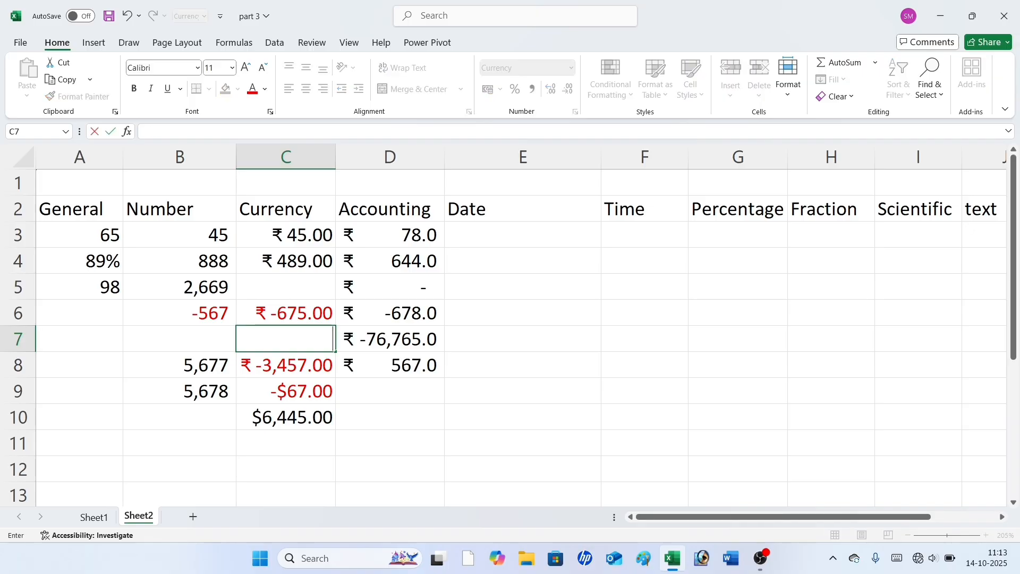
text(0)
click(545, 410)
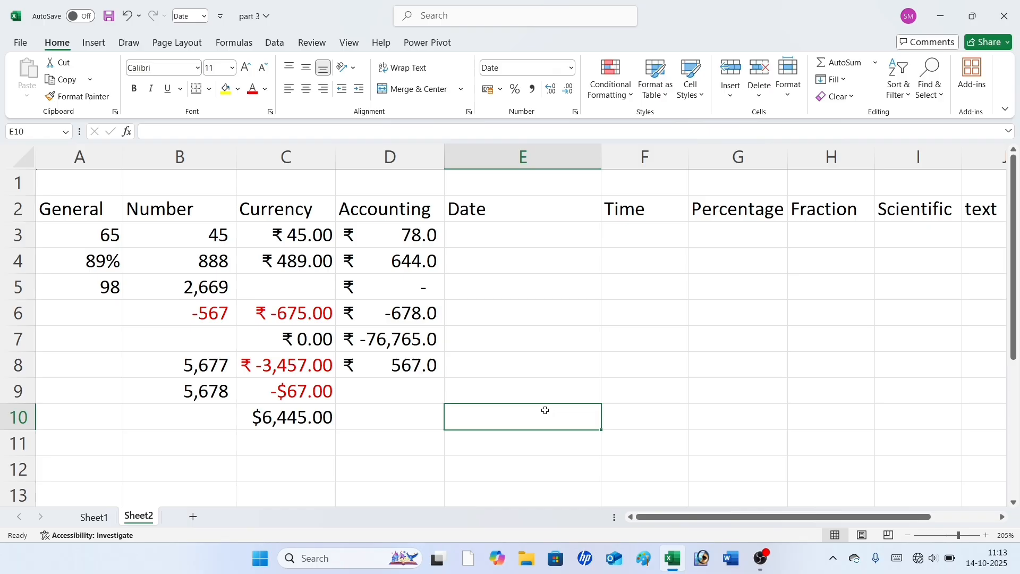
Step: Replace the value in cell D7 of the Accounting column with 0
click(424, 343)
key(BackSpace)
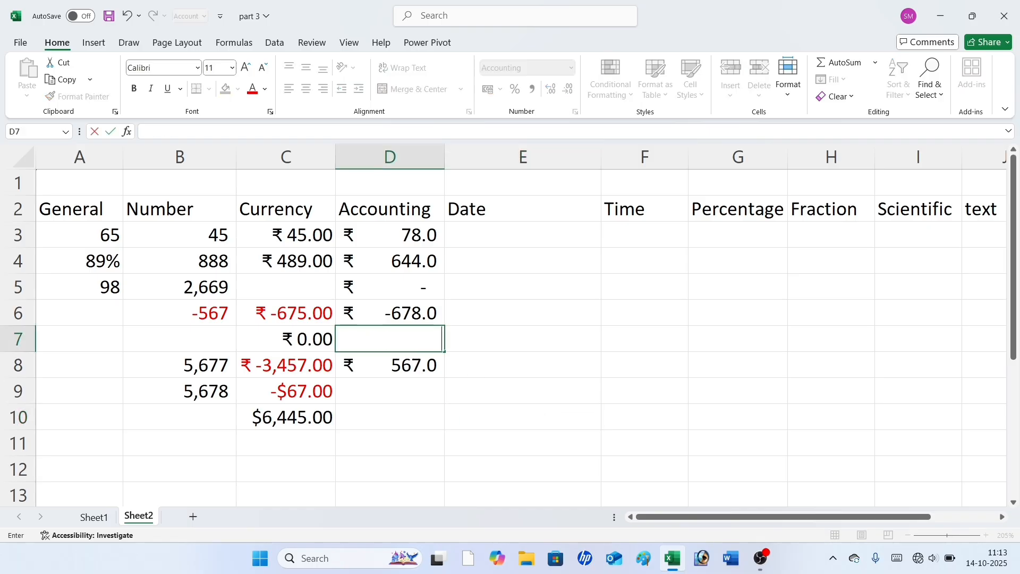
text(0)
click(497, 359)
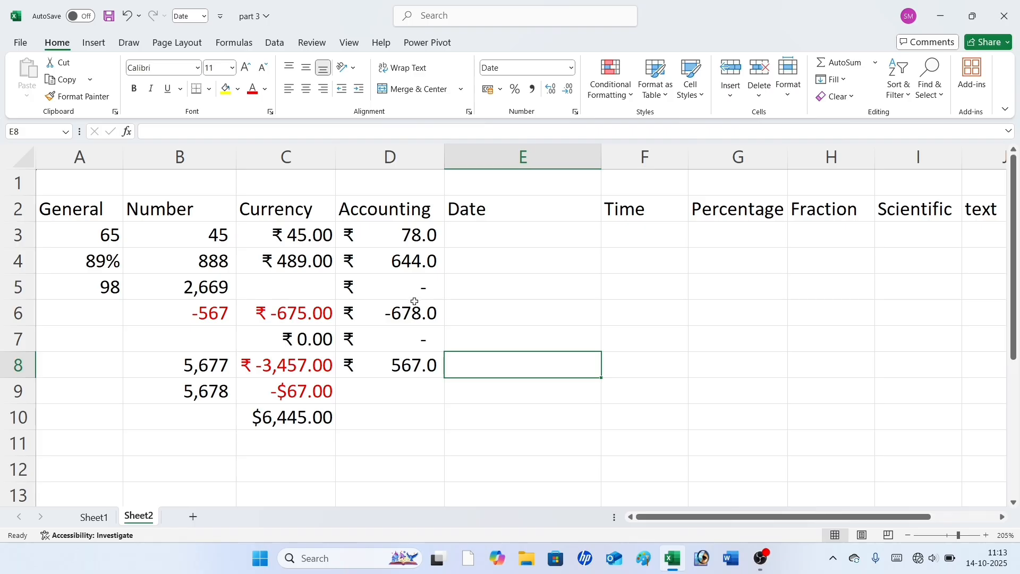
Step: Enter the date 14/10/2025 in cell E3 under the Date heading
click(472, 227)
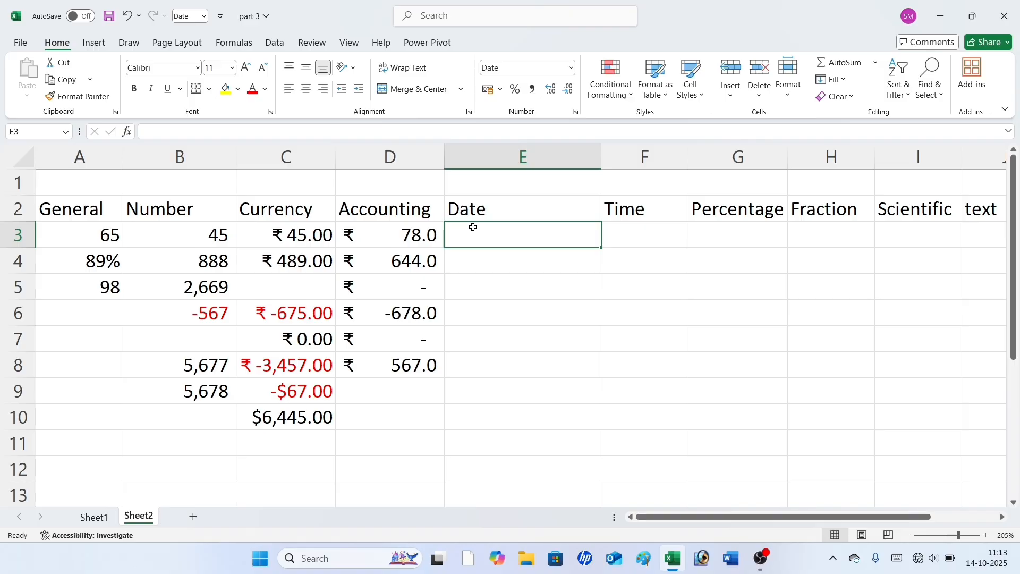
text(1)
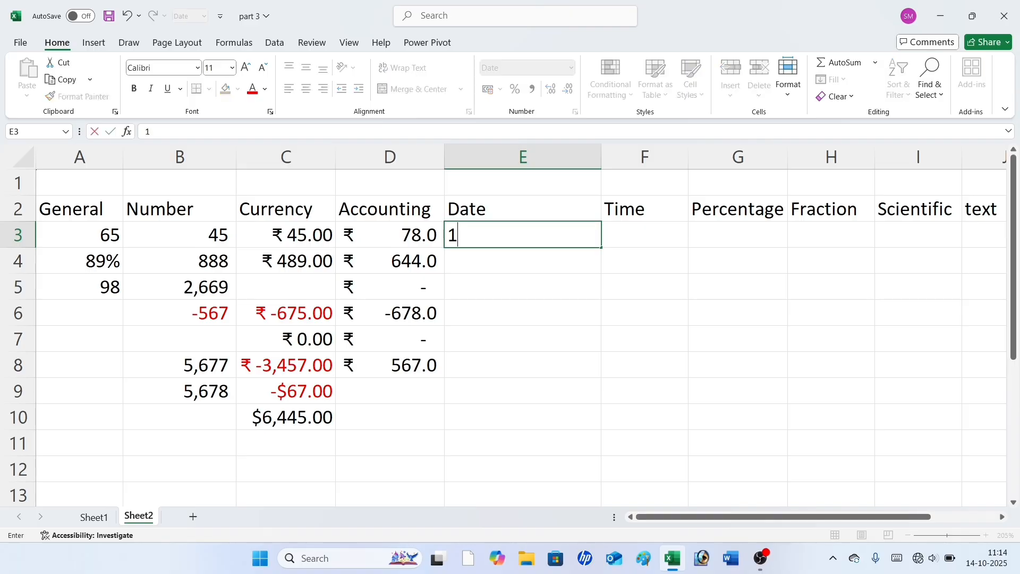
text(4/10/202)
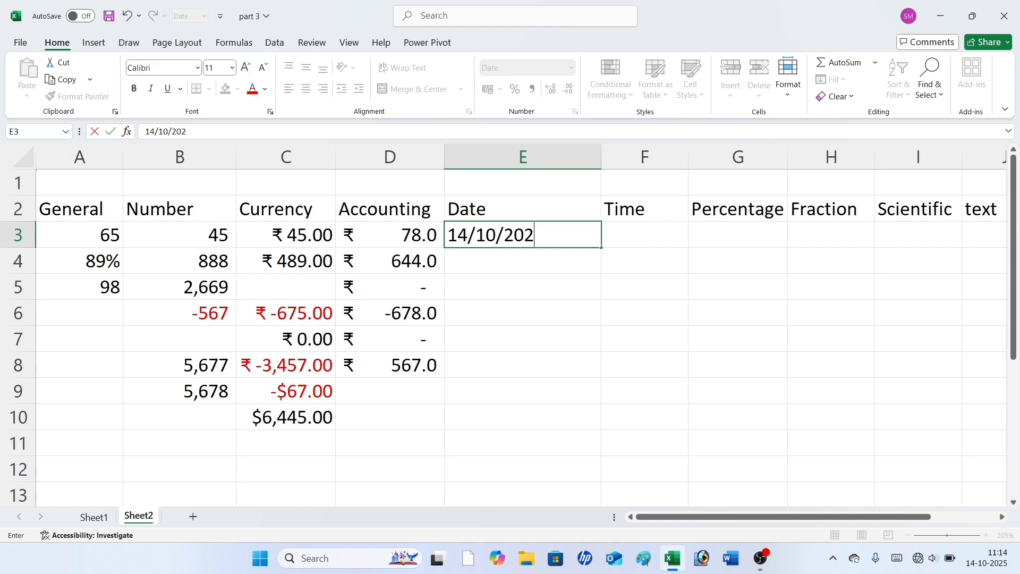
text(5)
key(Return)
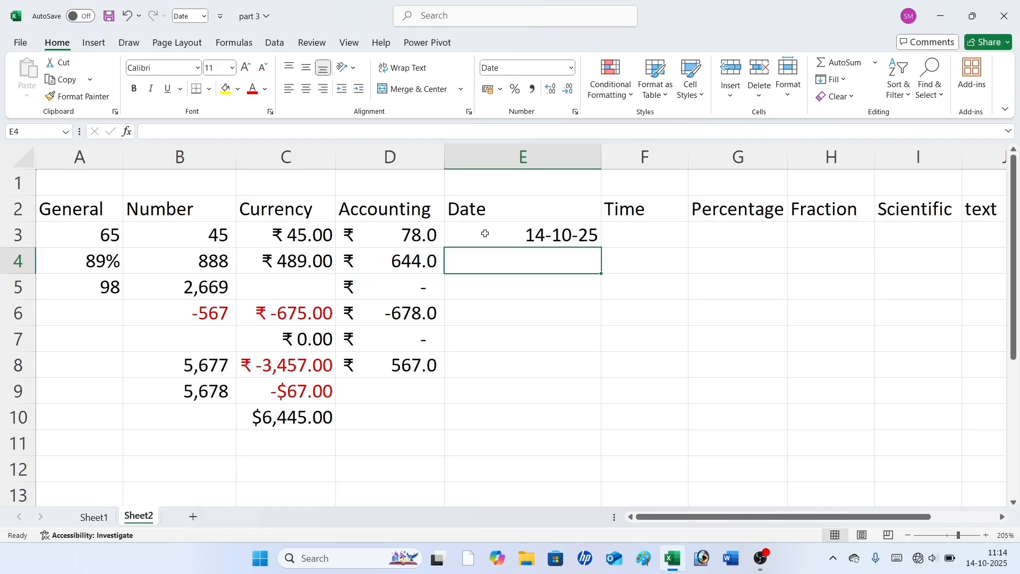
Step: Change the date type of cell E3 to *14 March 2012 with the English (India) locale
click(489, 240)
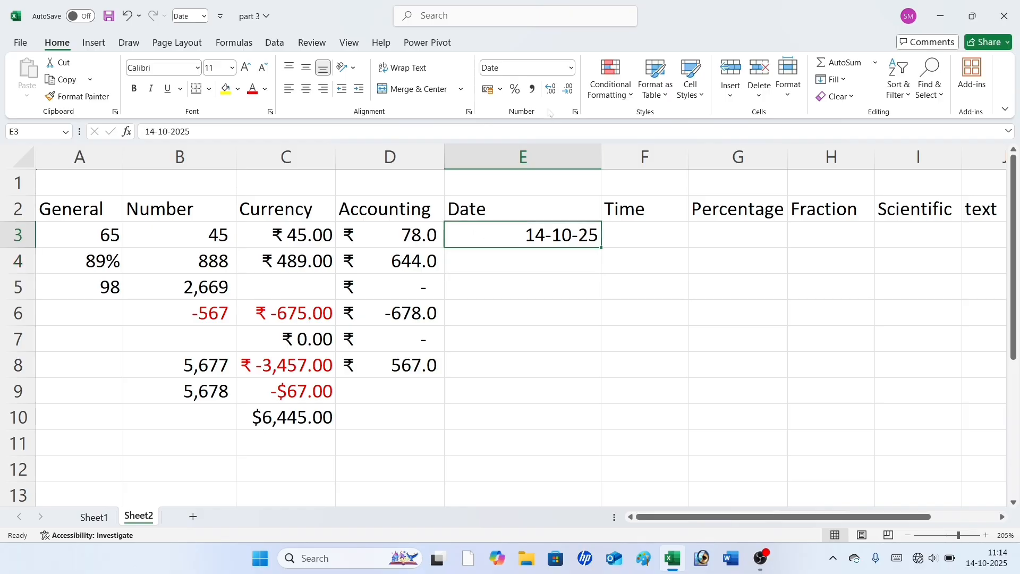
click(573, 68)
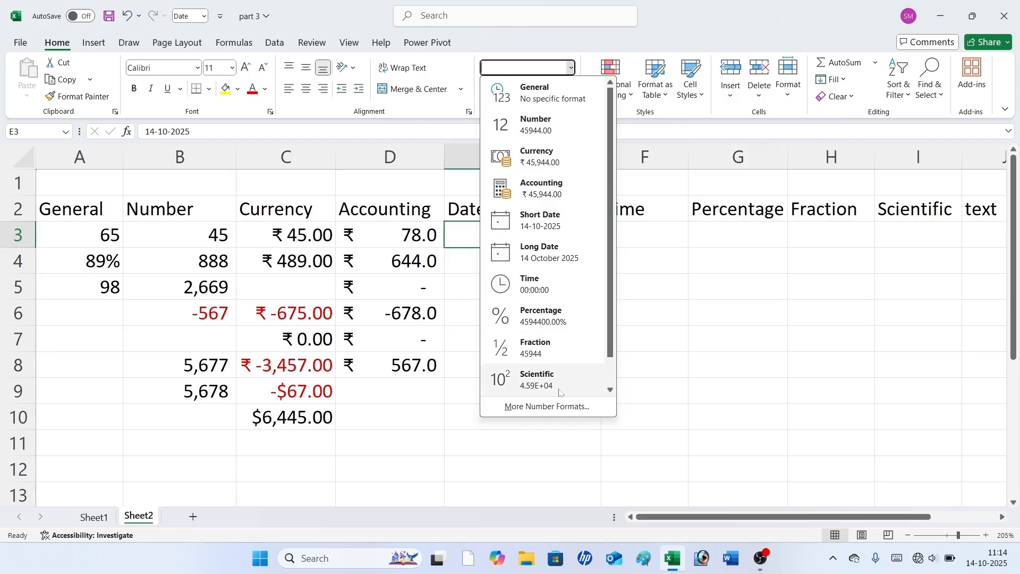
click(545, 408)
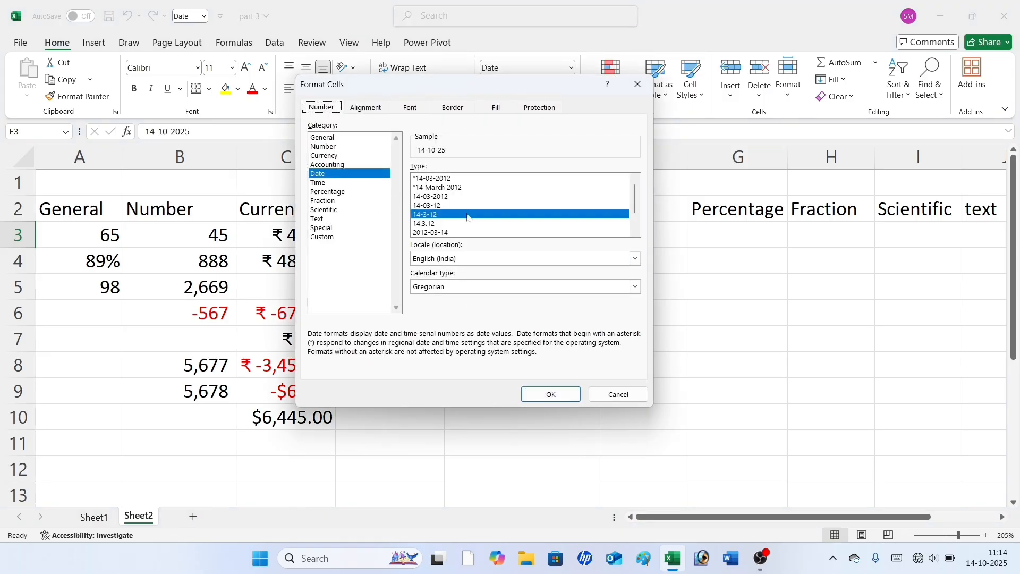
scroll(474, 234, down, 1)
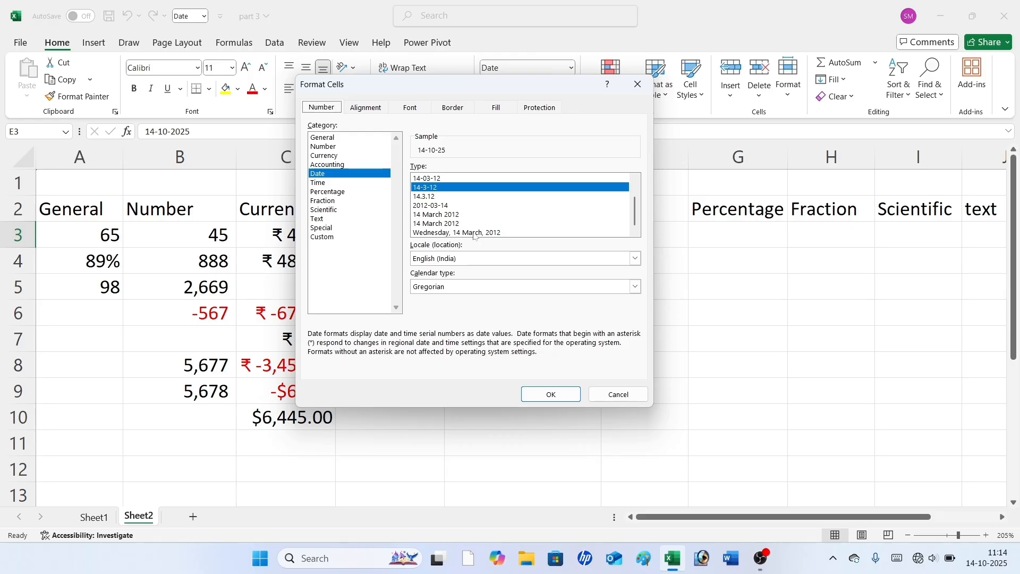
scroll(475, 235, up, 1)
scroll(474, 235, down, 1)
scroll(474, 235, up, 1)
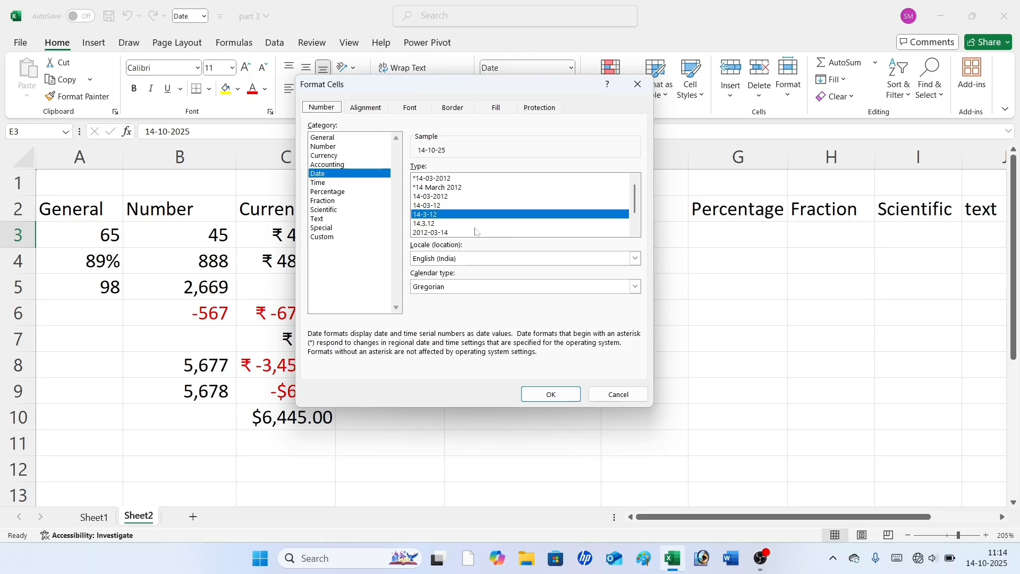
click(450, 187)
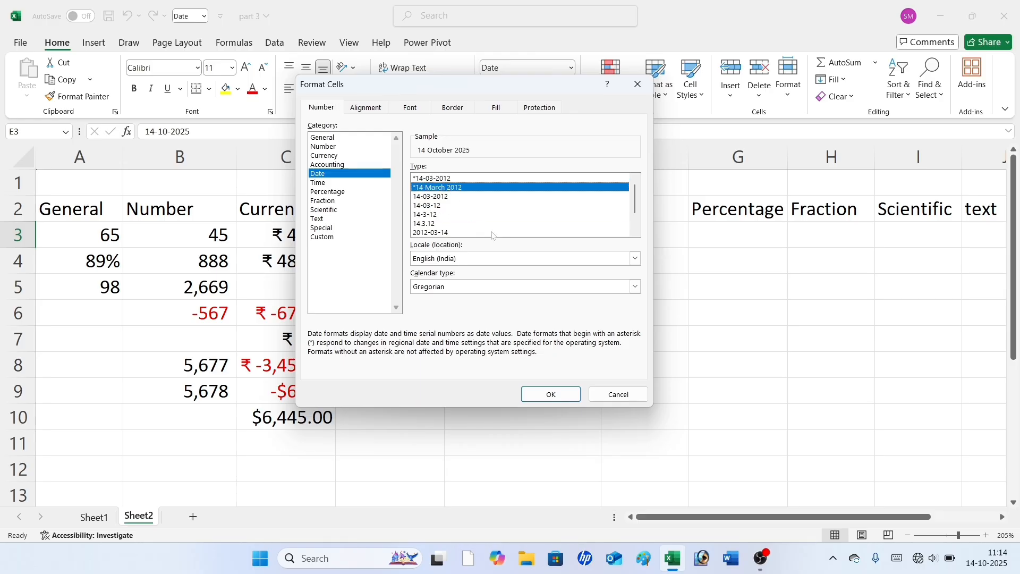
click(547, 393)
Step: Set the date type of the cells from E4 downward to Wednesday, 14 March, 2012
click(547, 264)
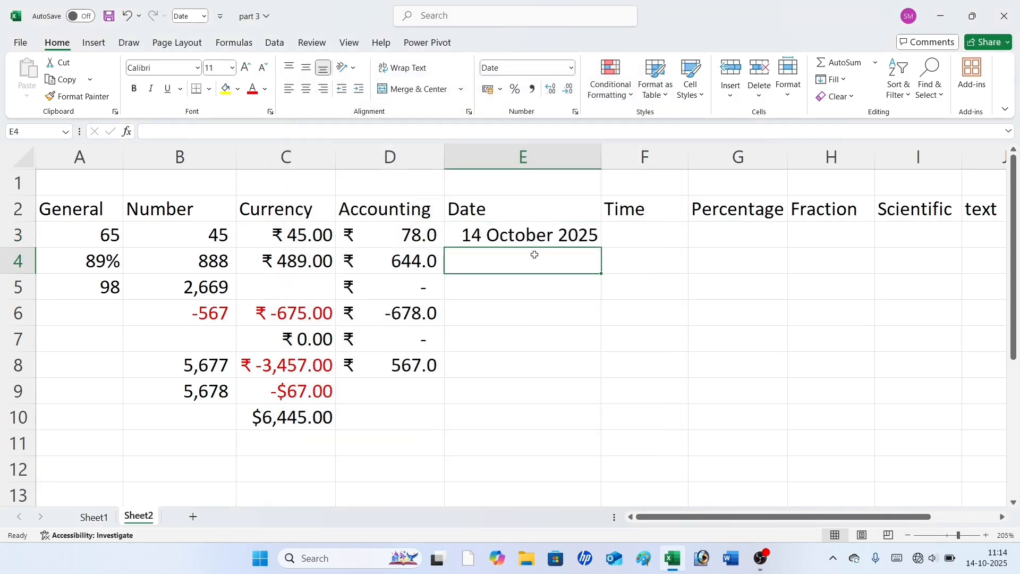
drag(600, 273, 599, 479)
scroll(637, 407, up, 2)
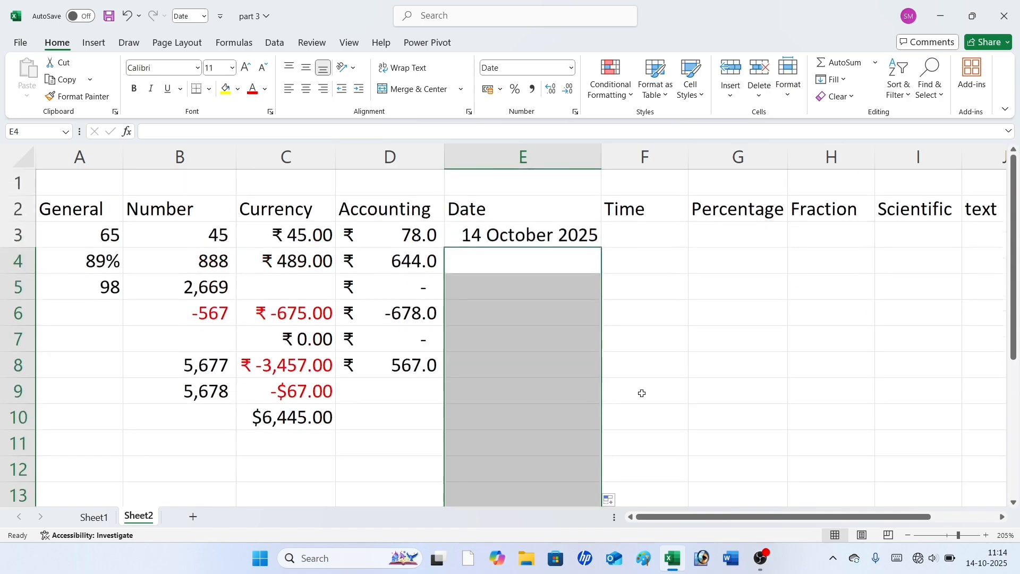
click(571, 68)
click(548, 406)
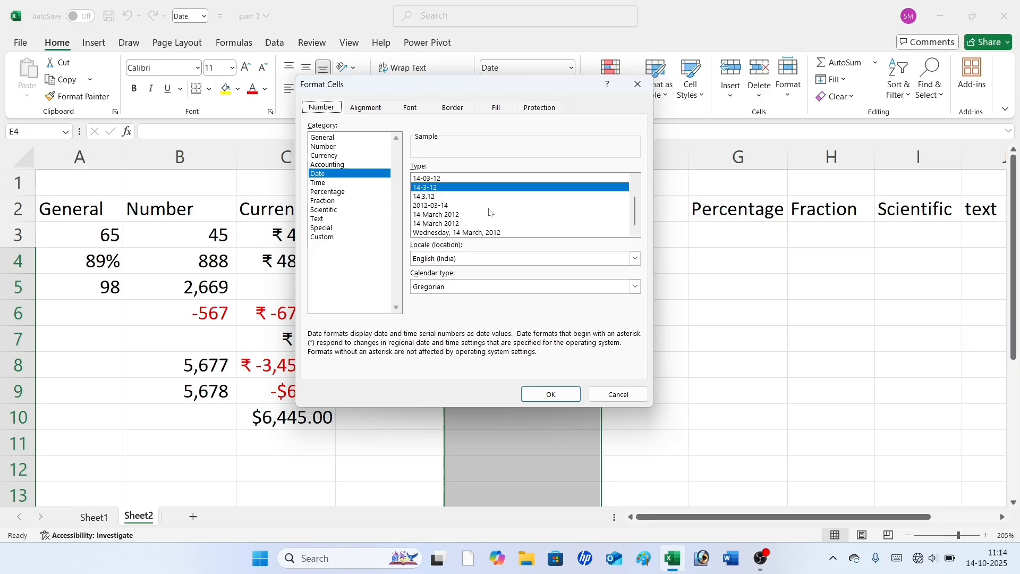
click(473, 234)
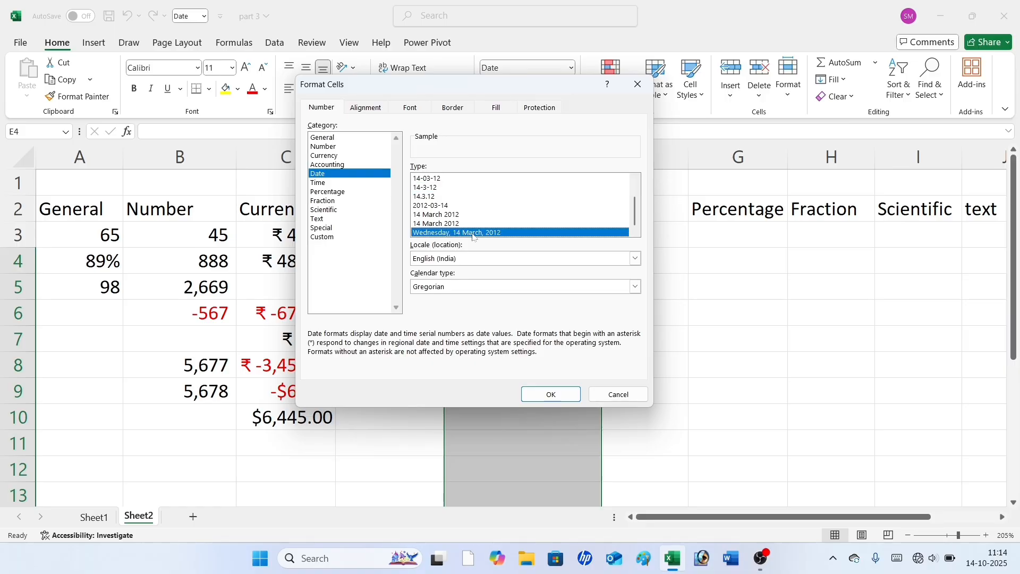
click(553, 394)
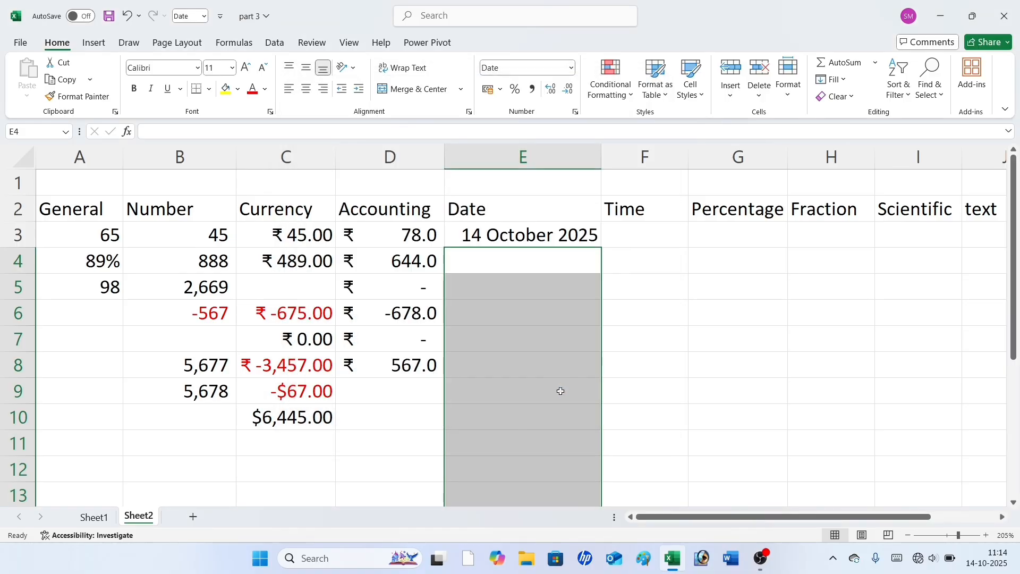
Step: Enter the date 15/10/2025 in cell E4 of the Date column
click(477, 261)
text(15)
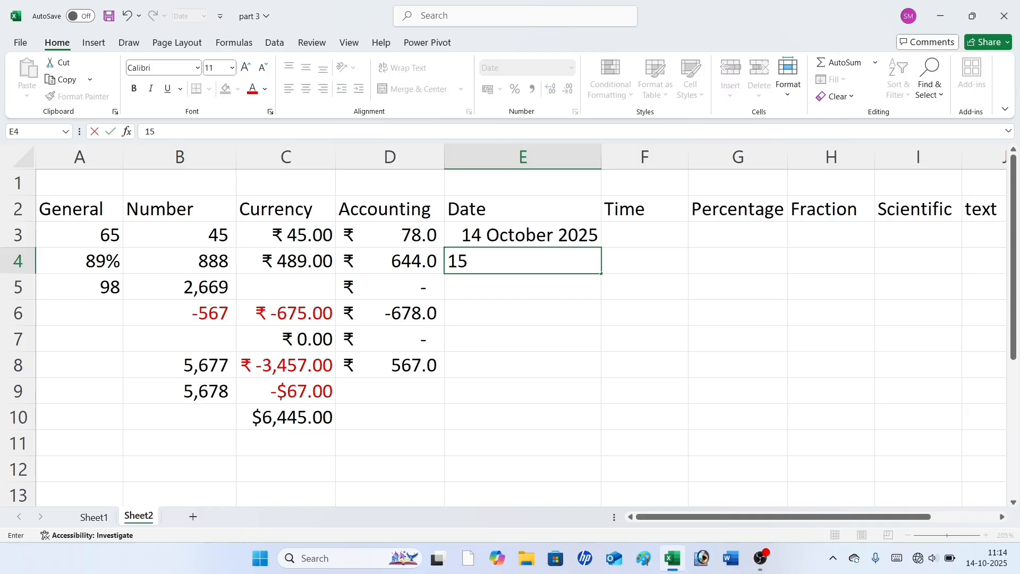
text(/10/20)
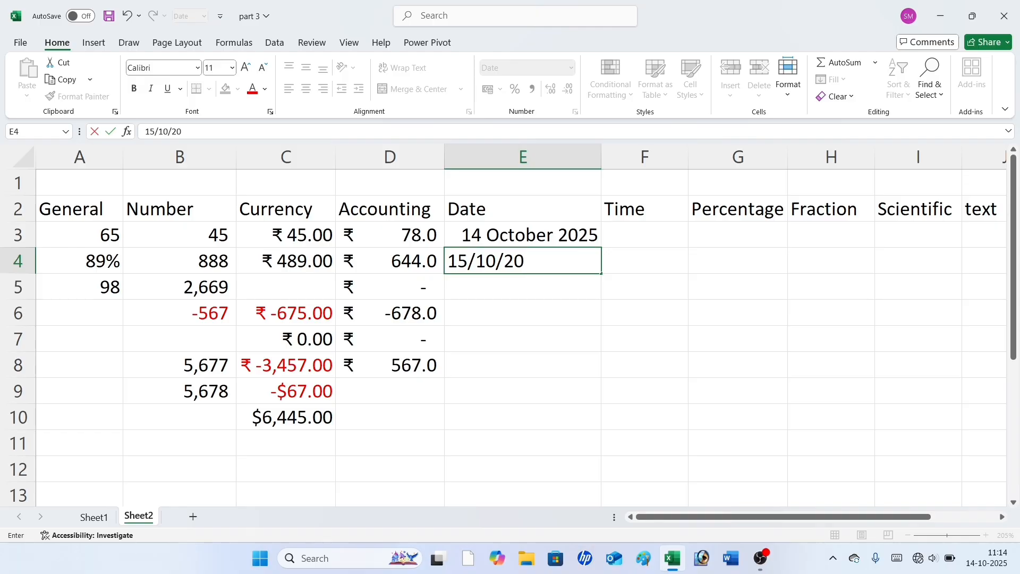
text(25)
key(Return)
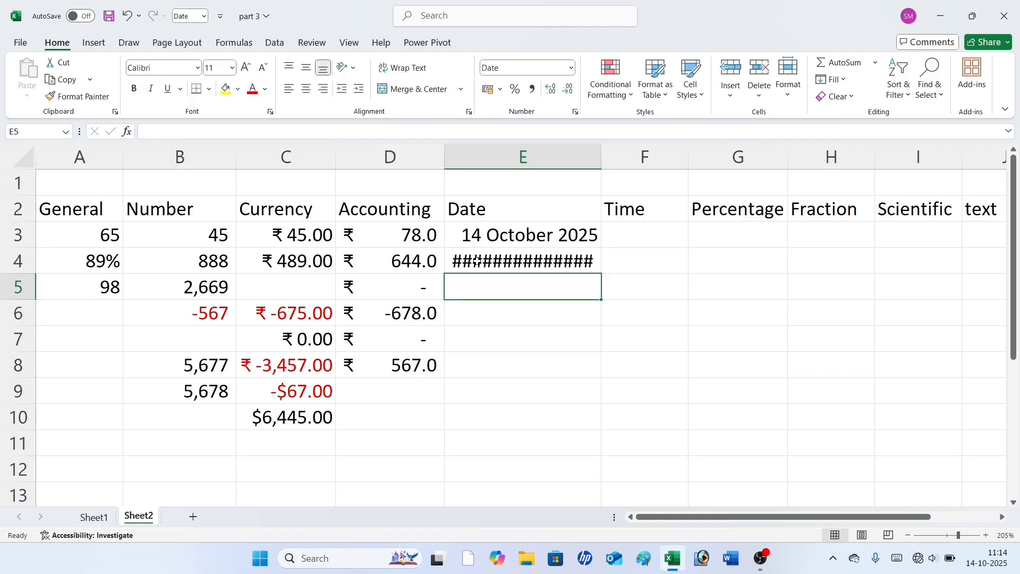
Step: Fill the date in E4 down to E11 and autofit the width of column E
click(587, 259)
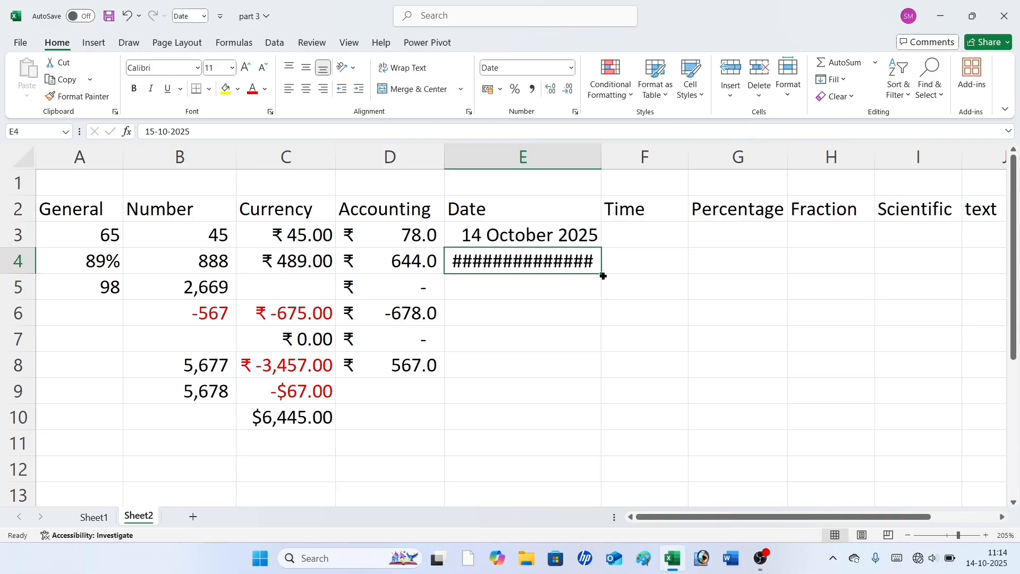
drag(602, 275, 585, 467)
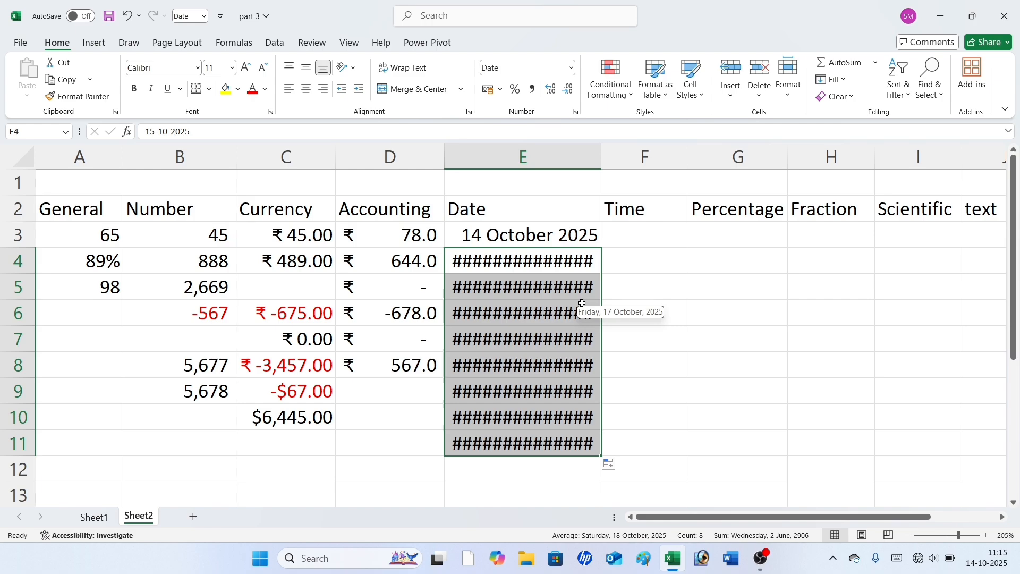
double_click(601, 152)
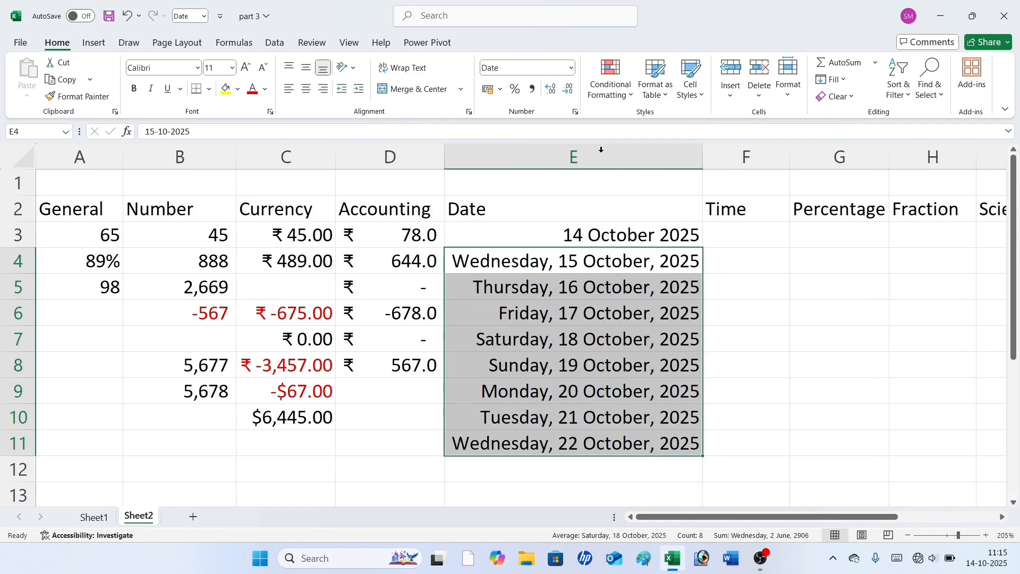
click(726, 297)
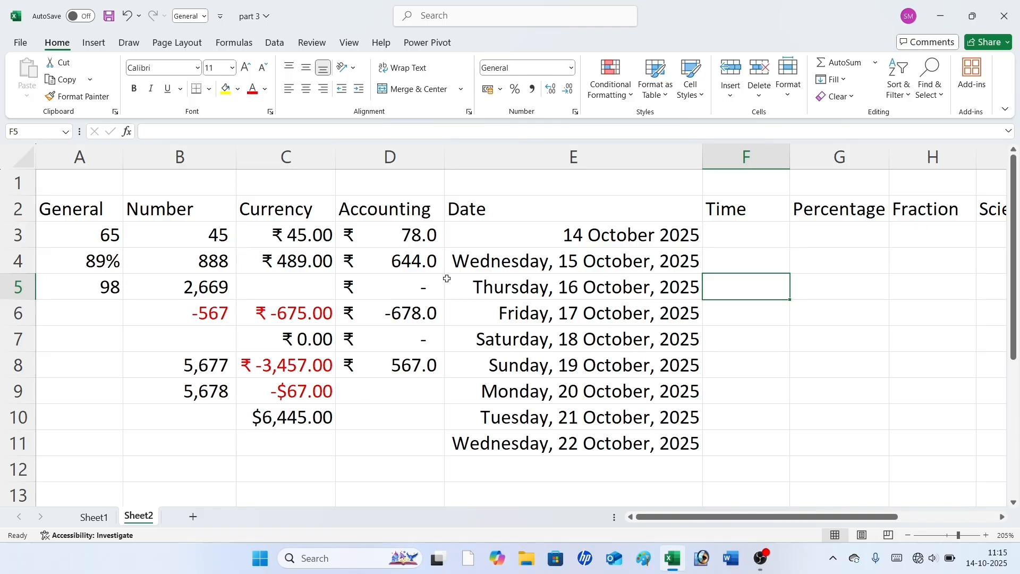
Step: Clear cells E4:E12 and autofit the width of column E again
drag(454, 264, 615, 465)
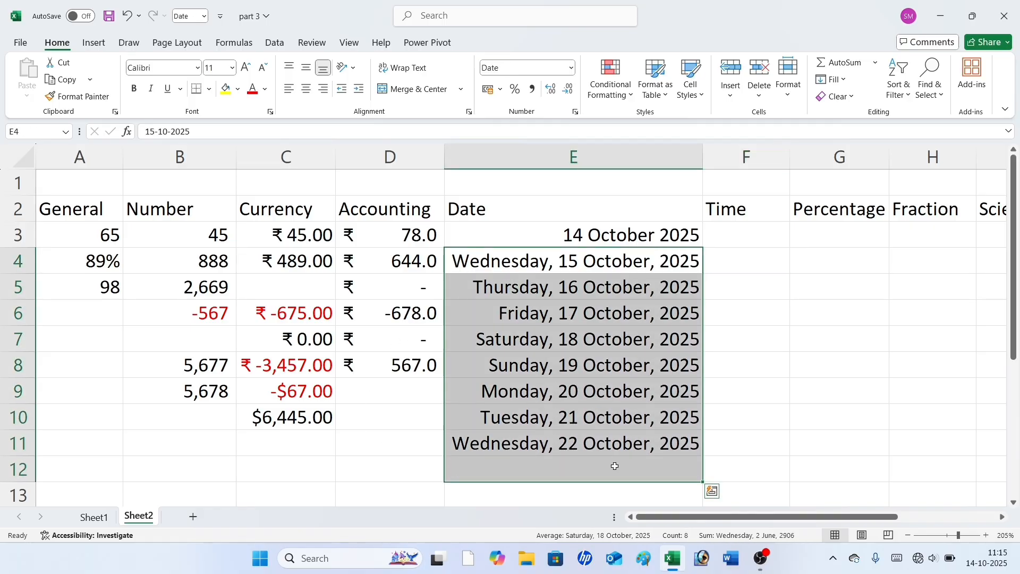
key(Delete)
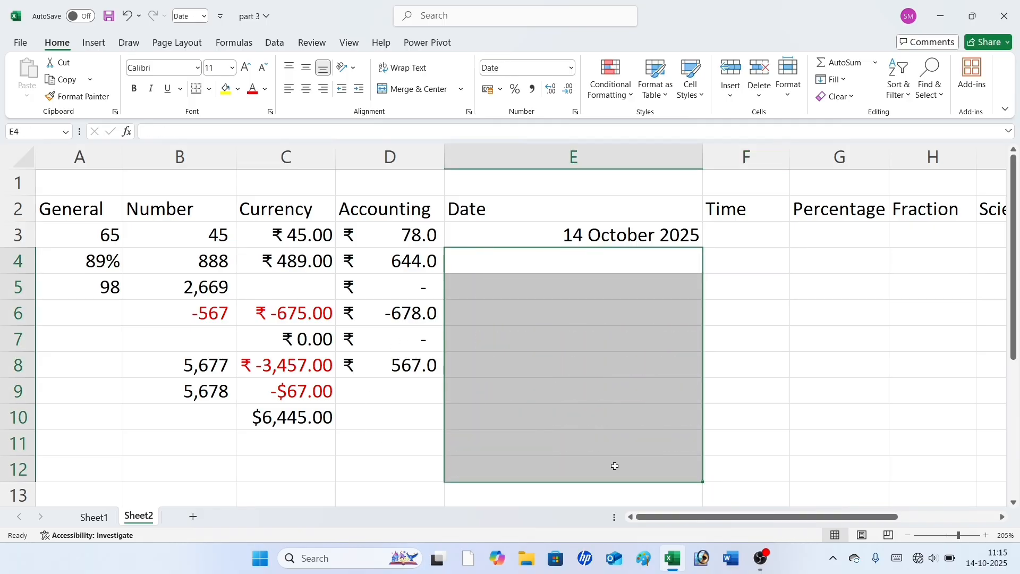
double_click(696, 157)
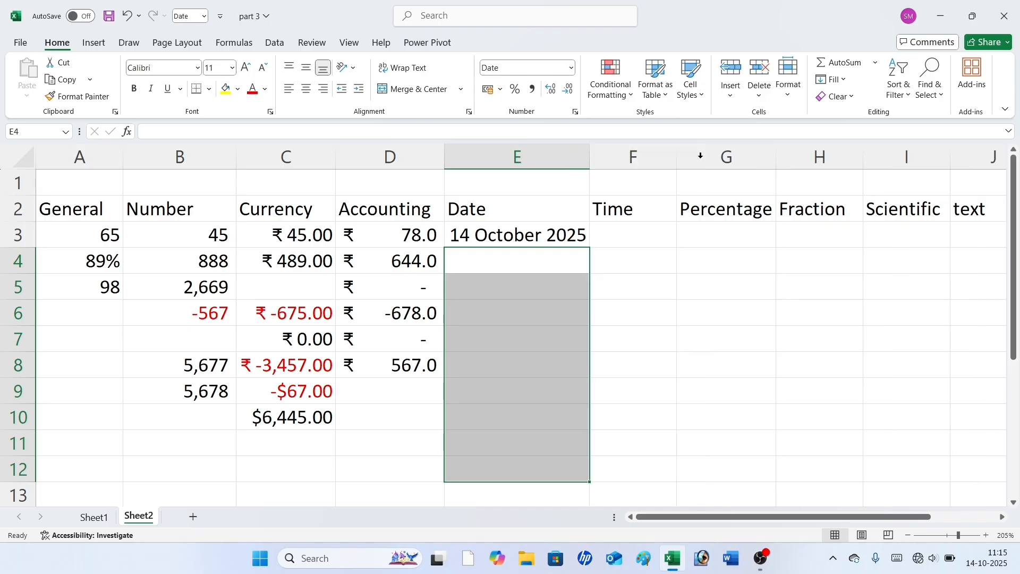
Step: Set the date type of cell E4 to 2012-03-14 with the English (India) locale
click(573, 257)
click(571, 67)
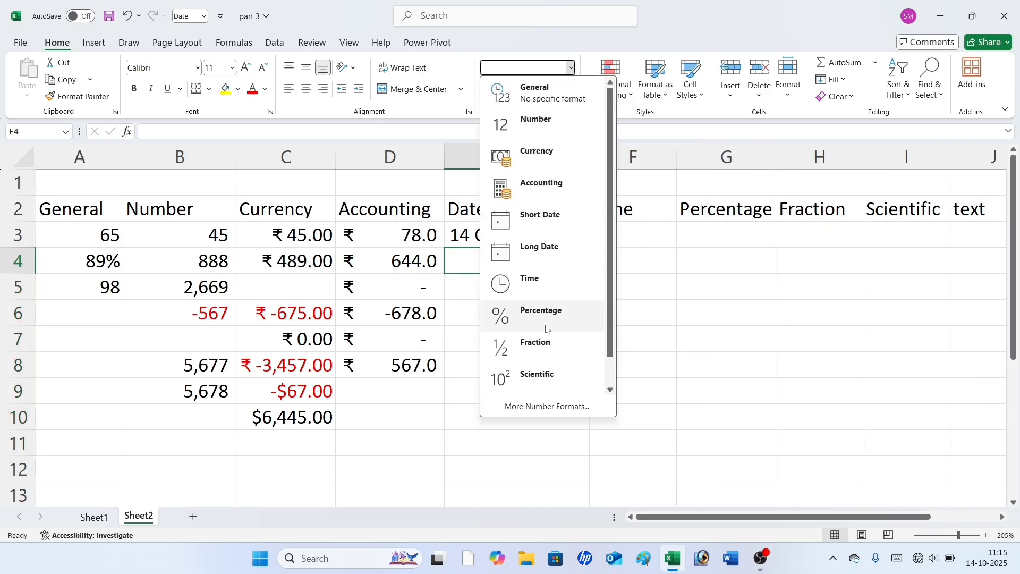
click(547, 407)
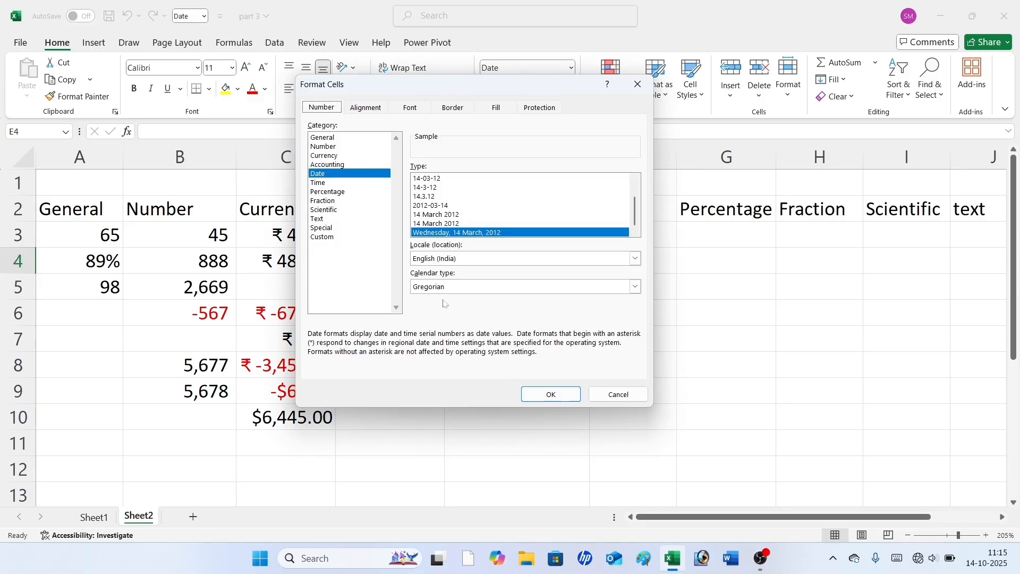
scroll(456, 213, up, 1)
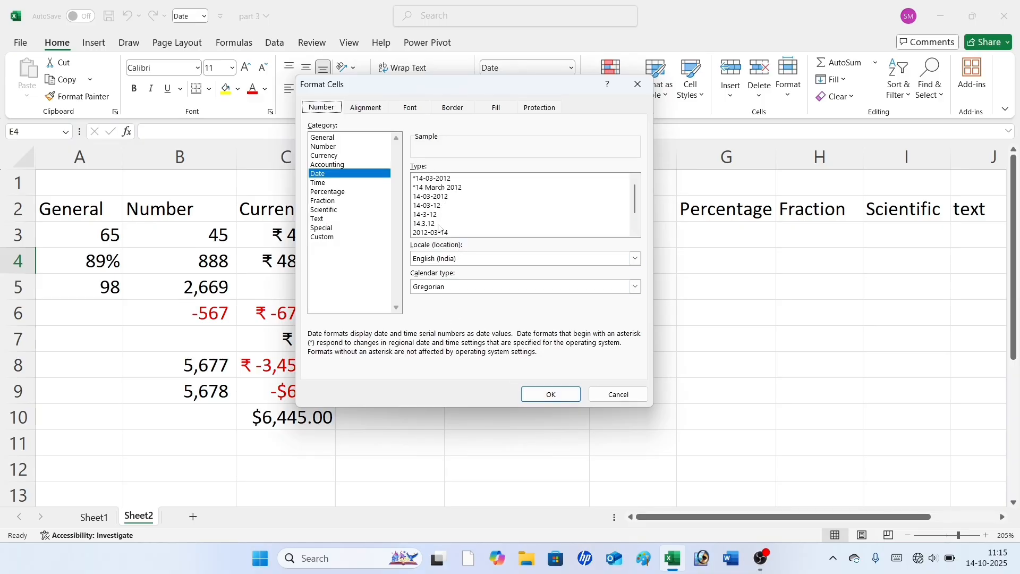
click(457, 234)
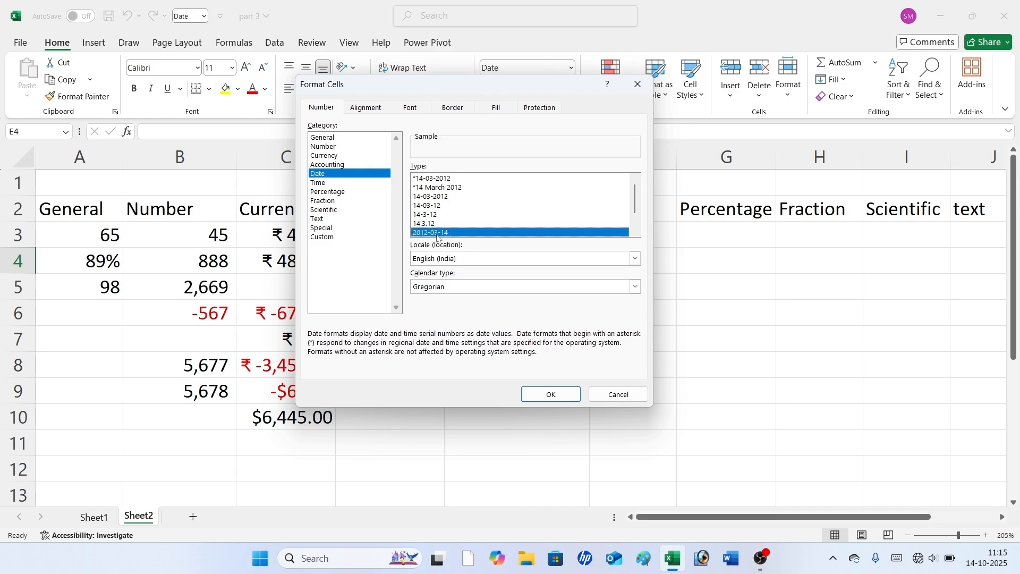
click(543, 393)
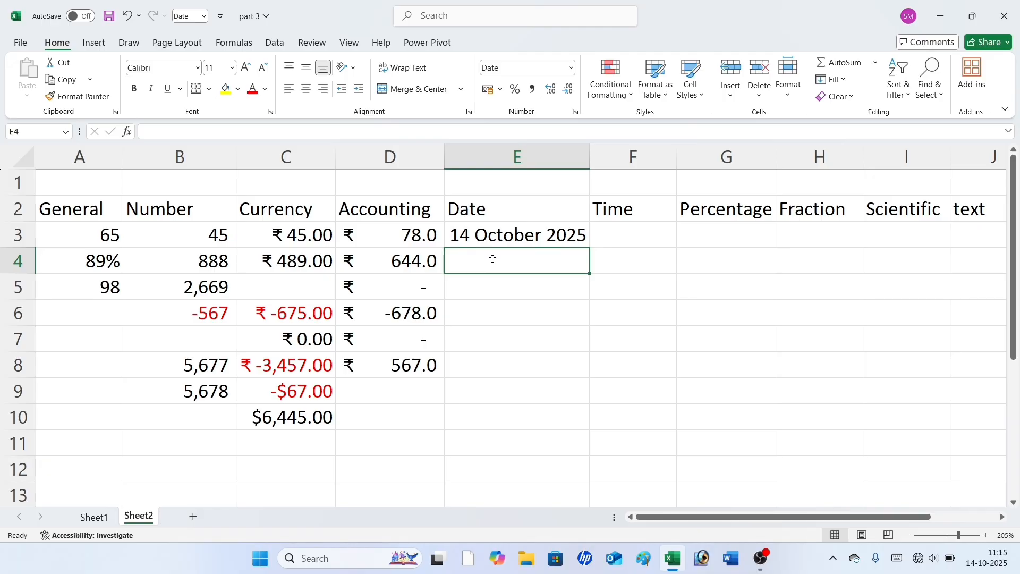
Step: Enter the date 15/10/2025 in cell E4 and fill it down to E11
text(10)
key(BackSpace)
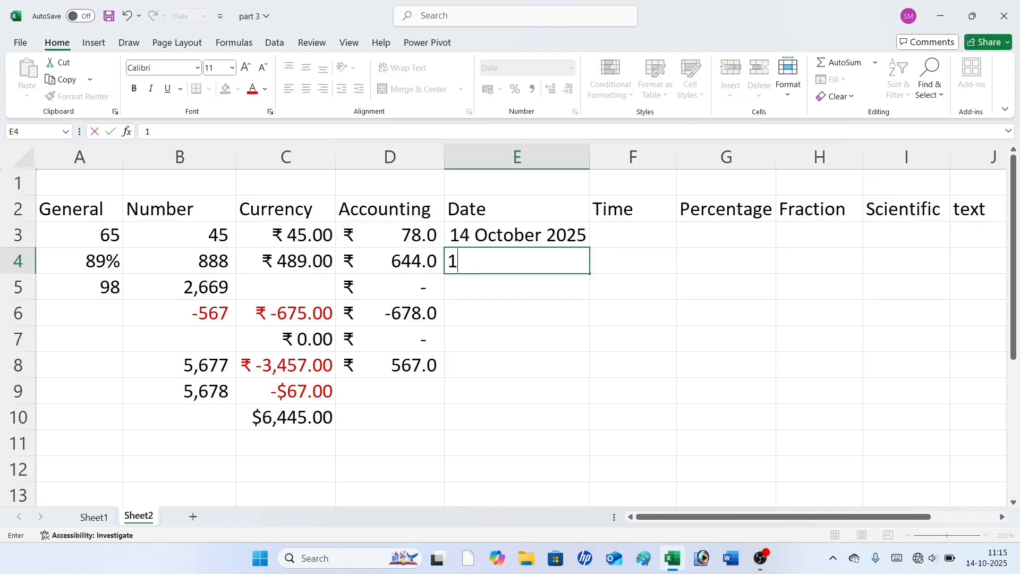
text(5/10/2025)
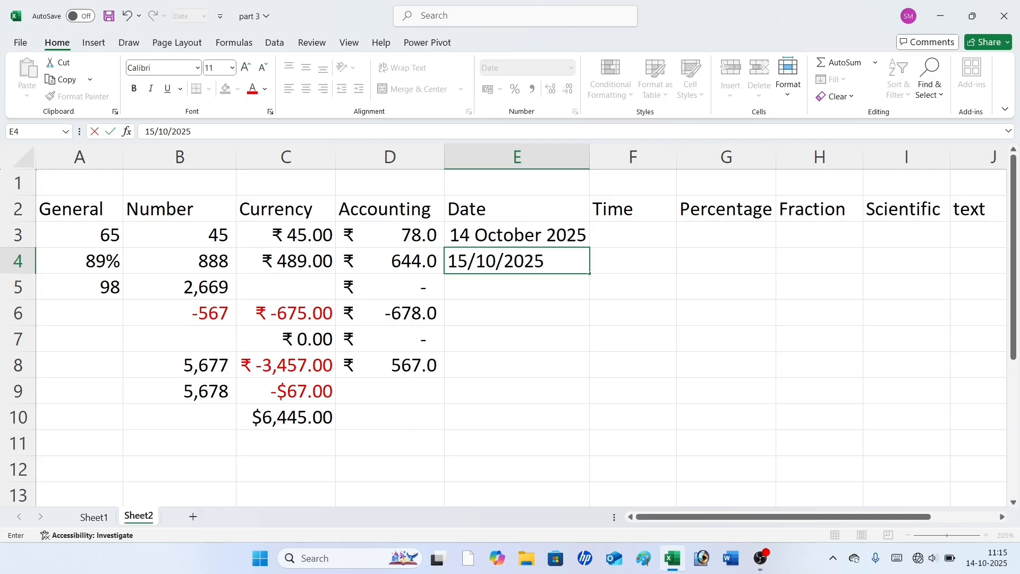
drag(589, 273, 583, 449)
click(631, 253)
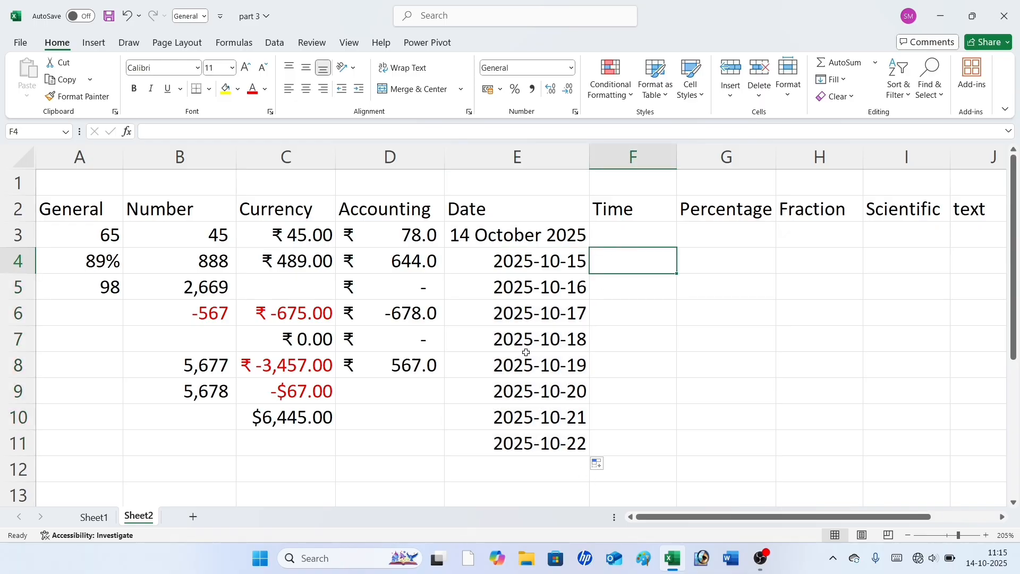
Step: Format cell F4 as Date with type 14.3.12, the English (India) locale and the Gregorian calendar
click(571, 68)
click(518, 407)
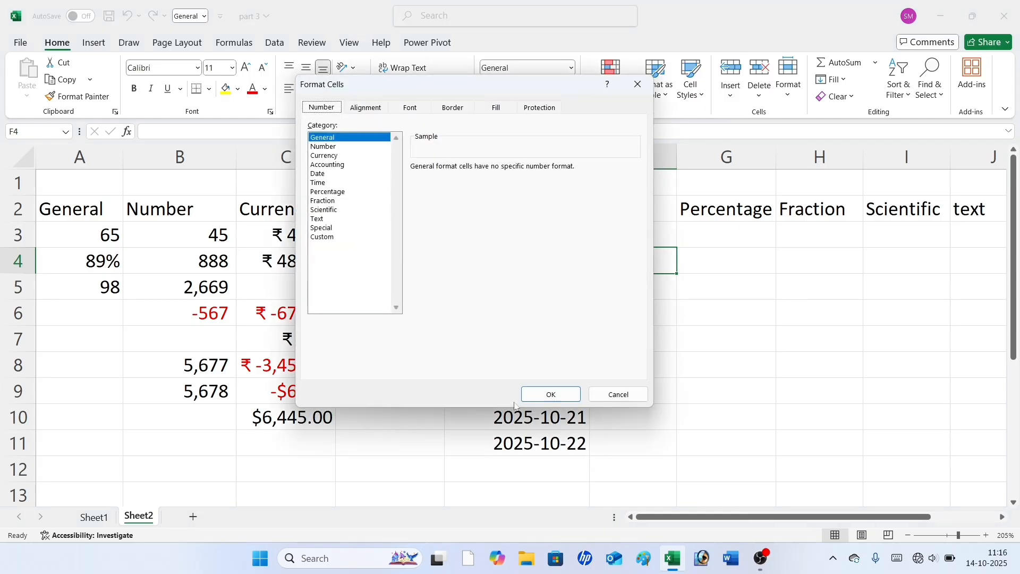
click(319, 174)
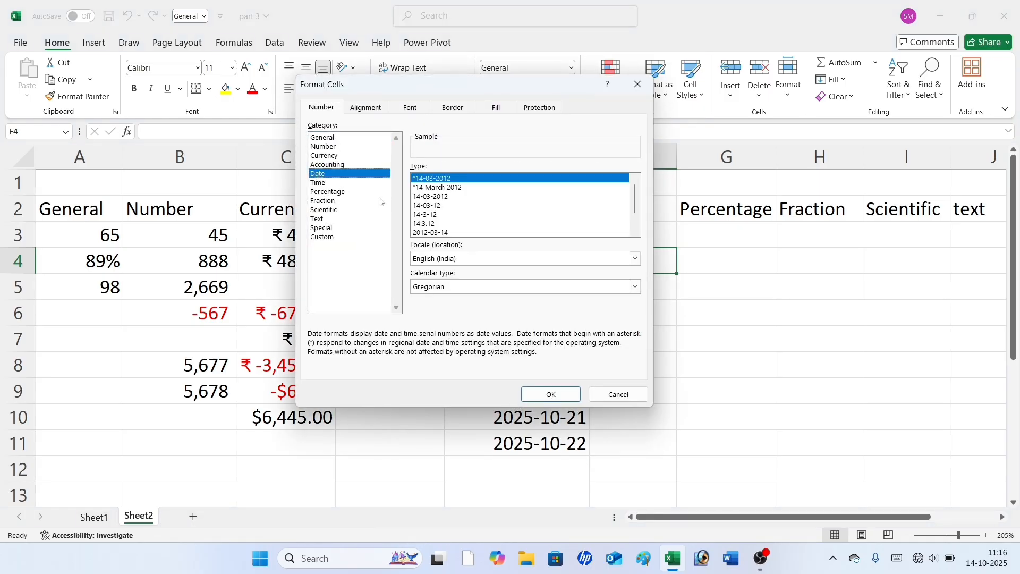
click(635, 287)
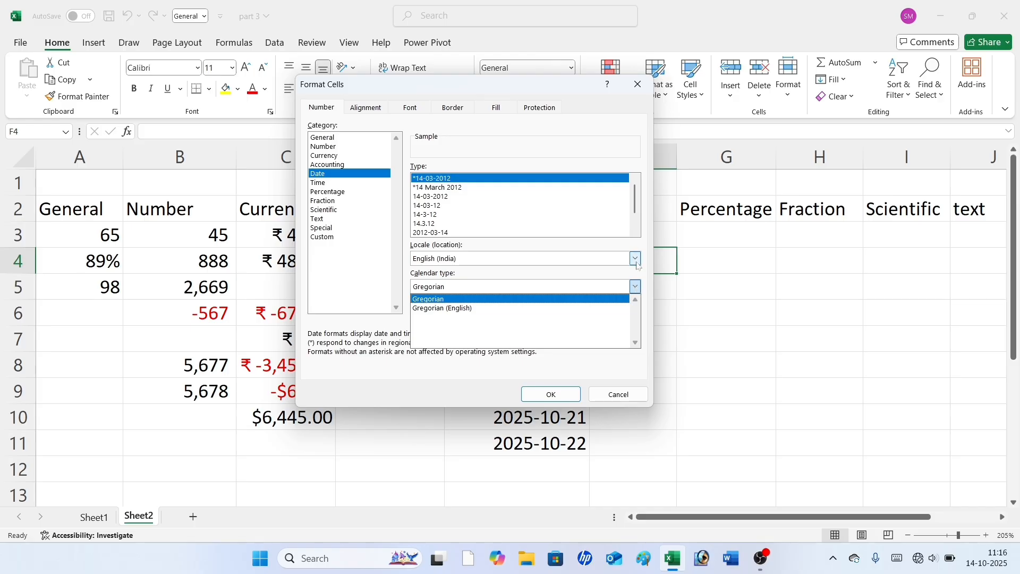
click(635, 229)
click(635, 228)
click(635, 228)
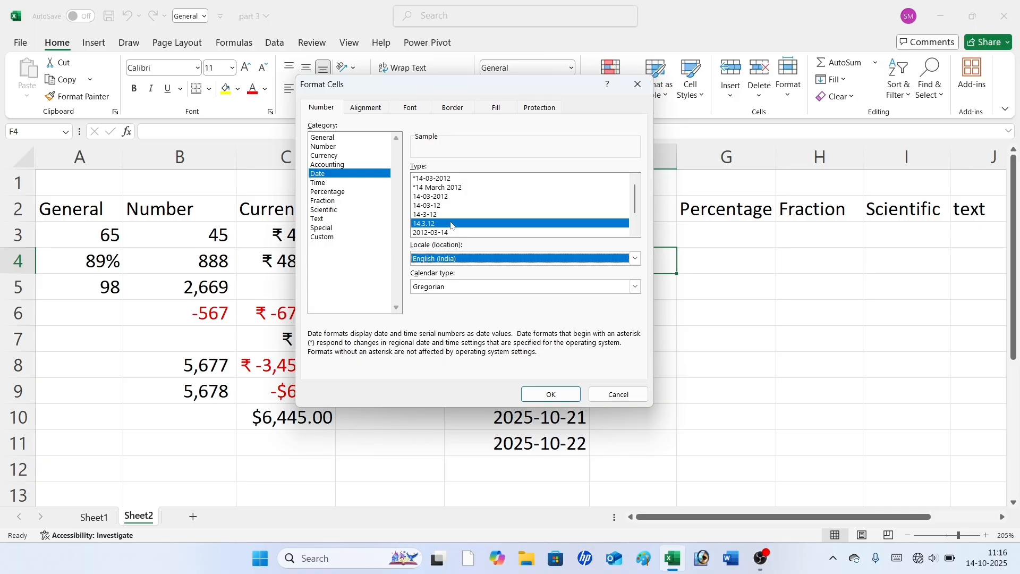
click(547, 395)
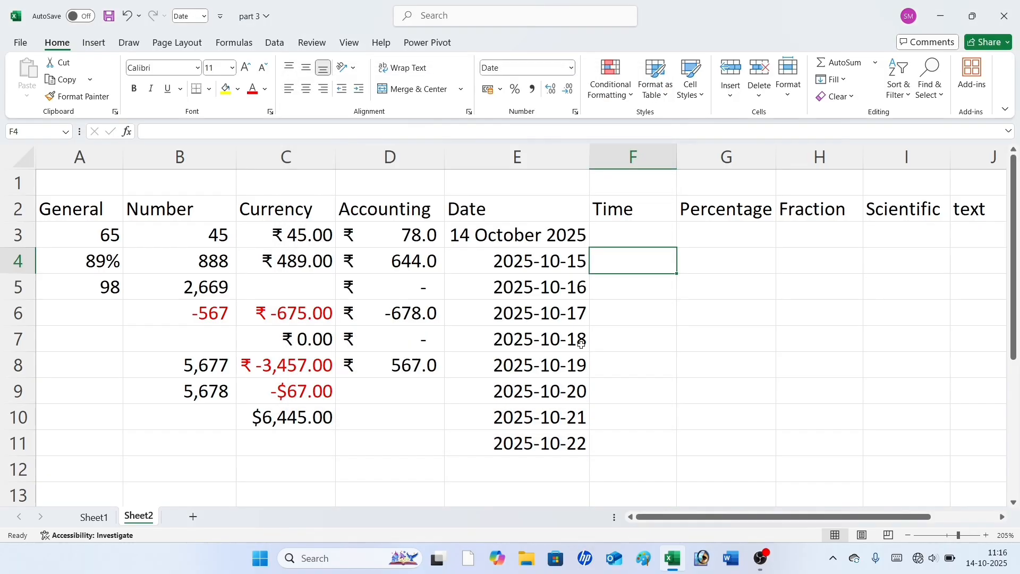
Step: Clear the dates in E4:E11 and set the date type of these cells to 14.3.12
drag(499, 261, 556, 445)
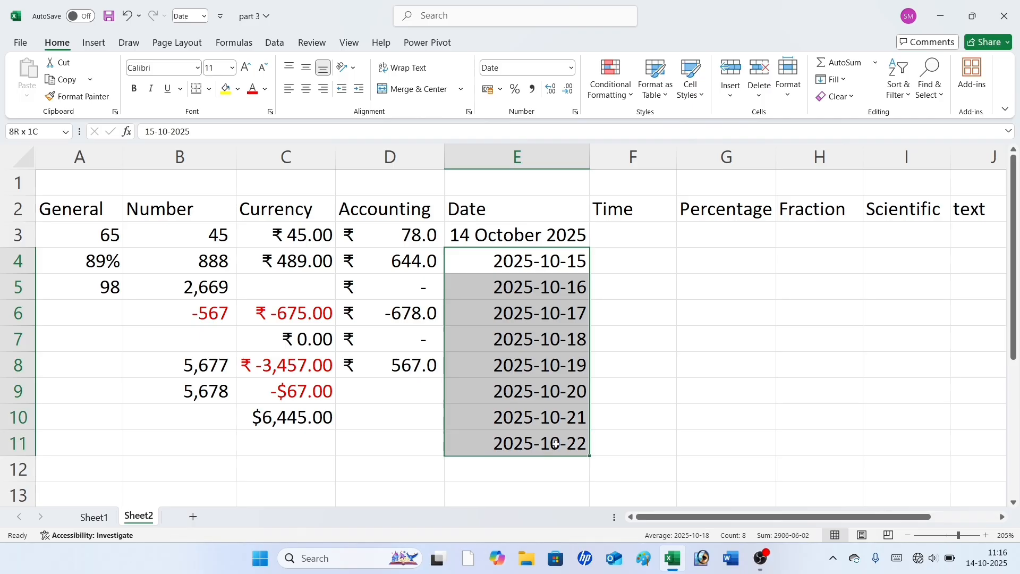
key(Delete)
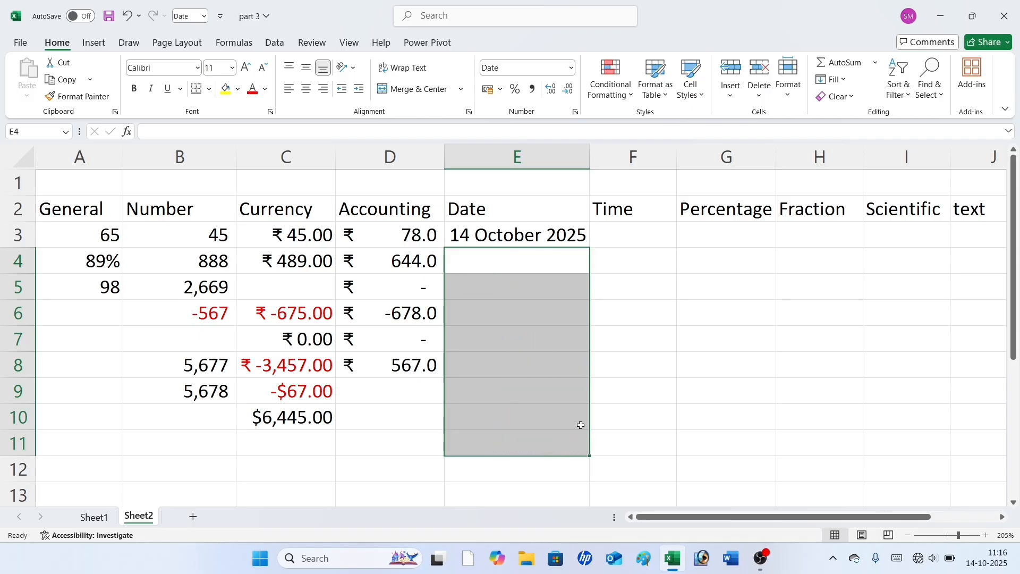
click(573, 68)
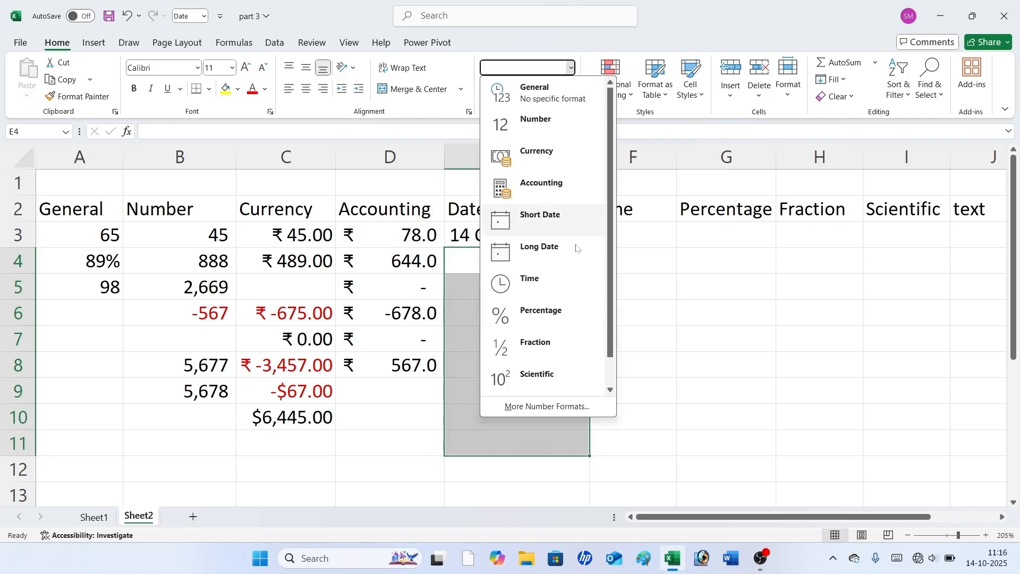
click(544, 409)
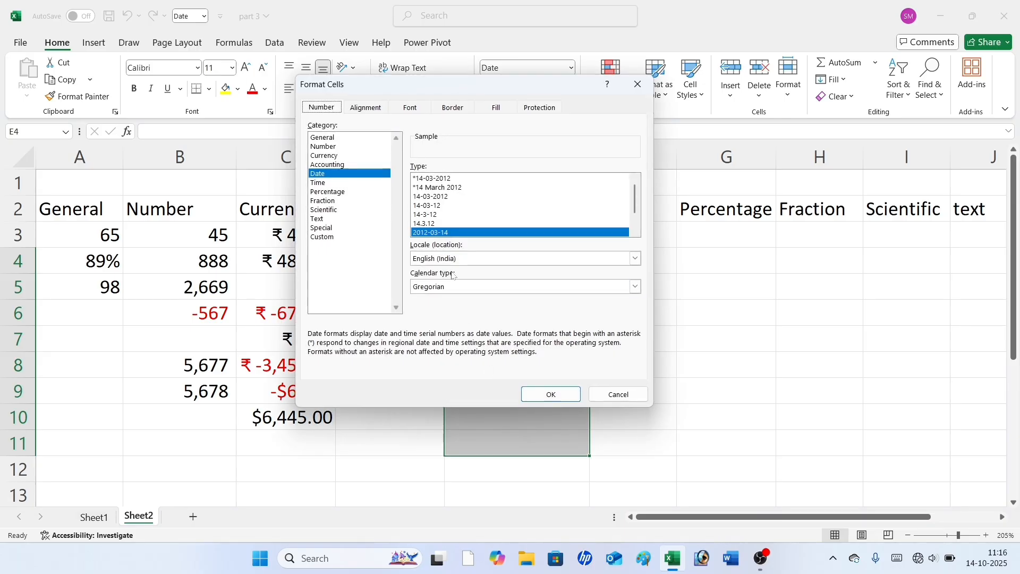
click(437, 225)
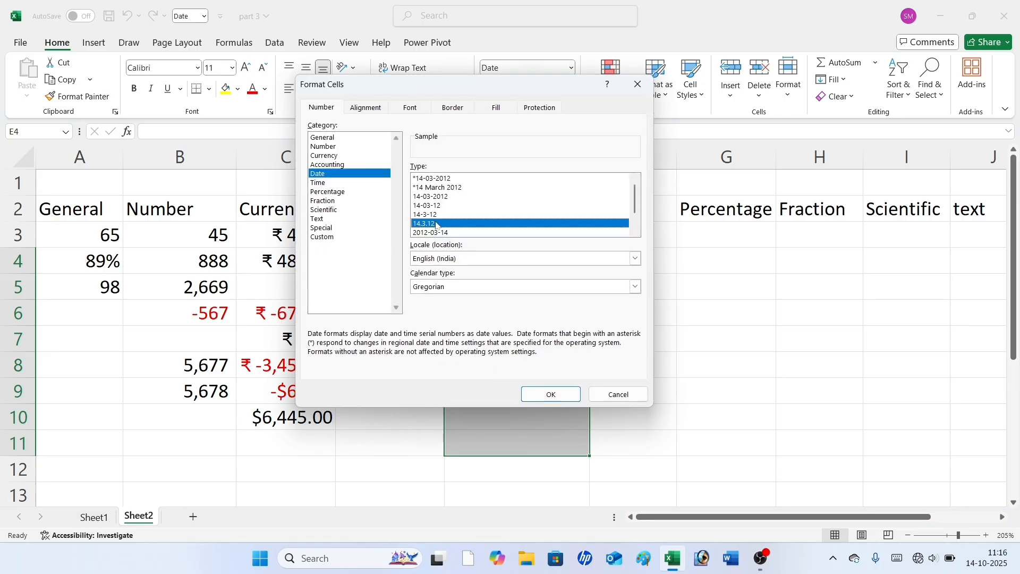
click(550, 394)
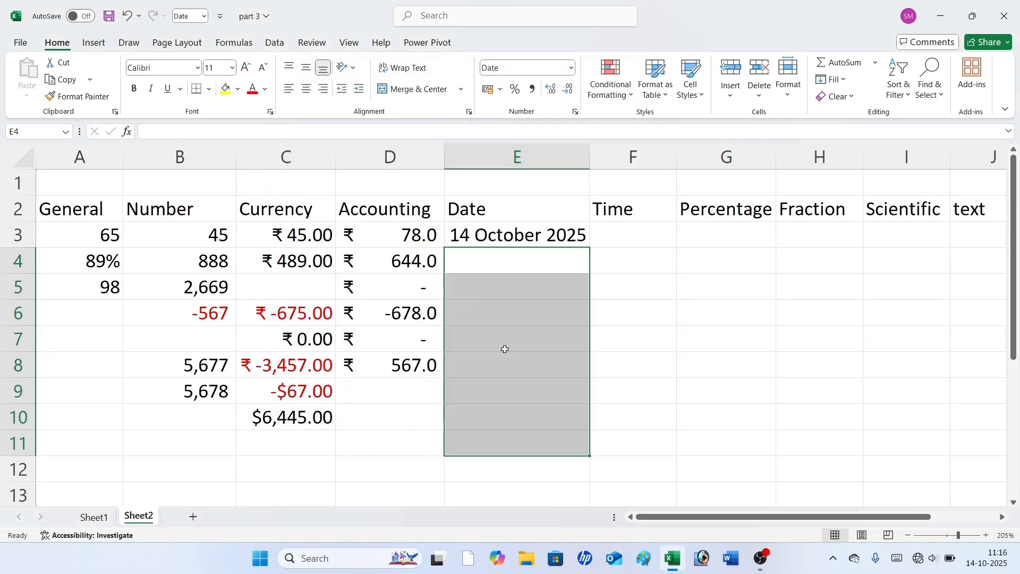
Step: Enter 15/10/2025 in cell E4 of the reformatted Date column
click(478, 267)
text(15/1)
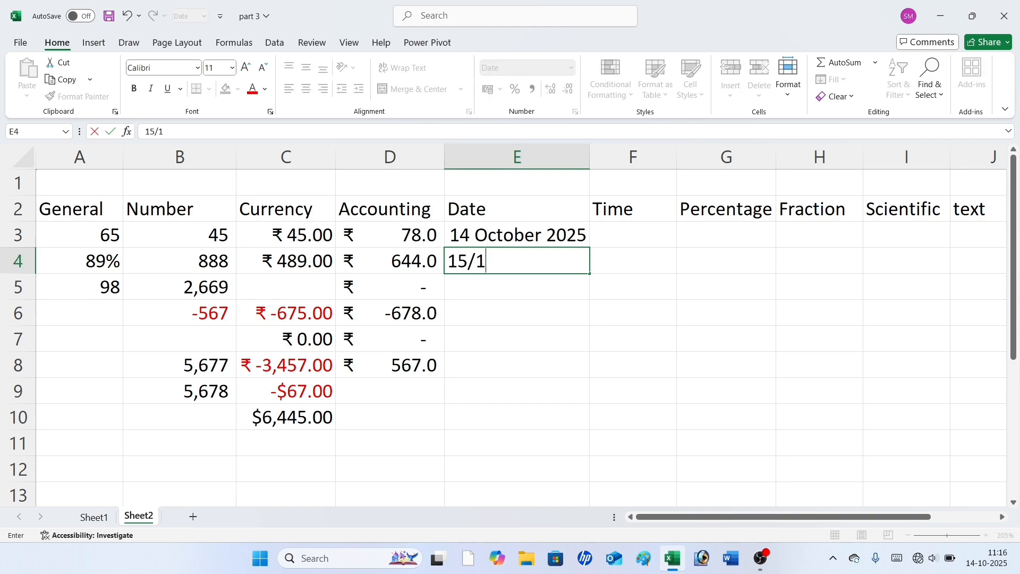
text(/)
key(BackSpace)
text(0/2025)
key(Return)
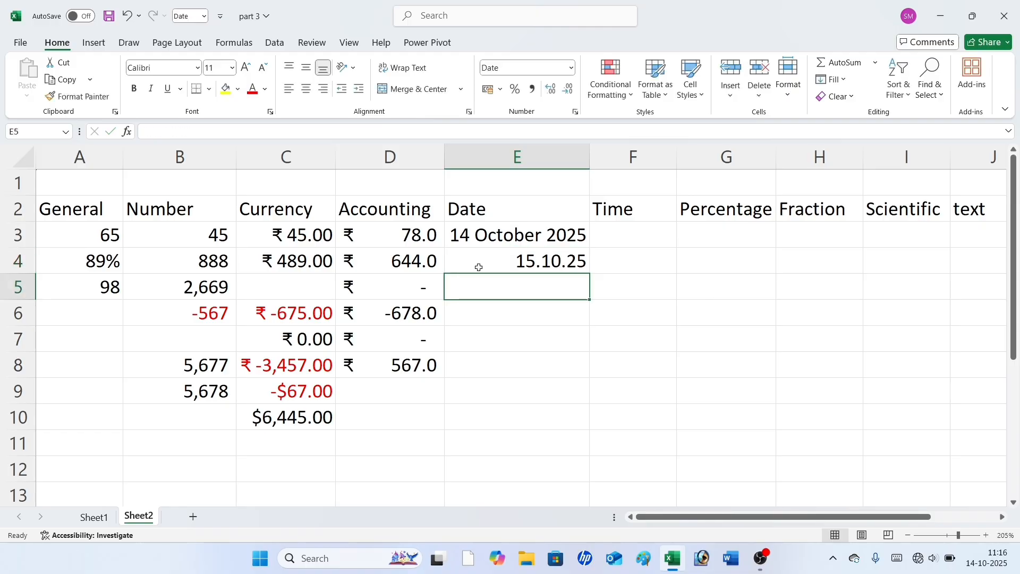
Step: Fill the date in E4 down the Date column to E10
click(480, 264)
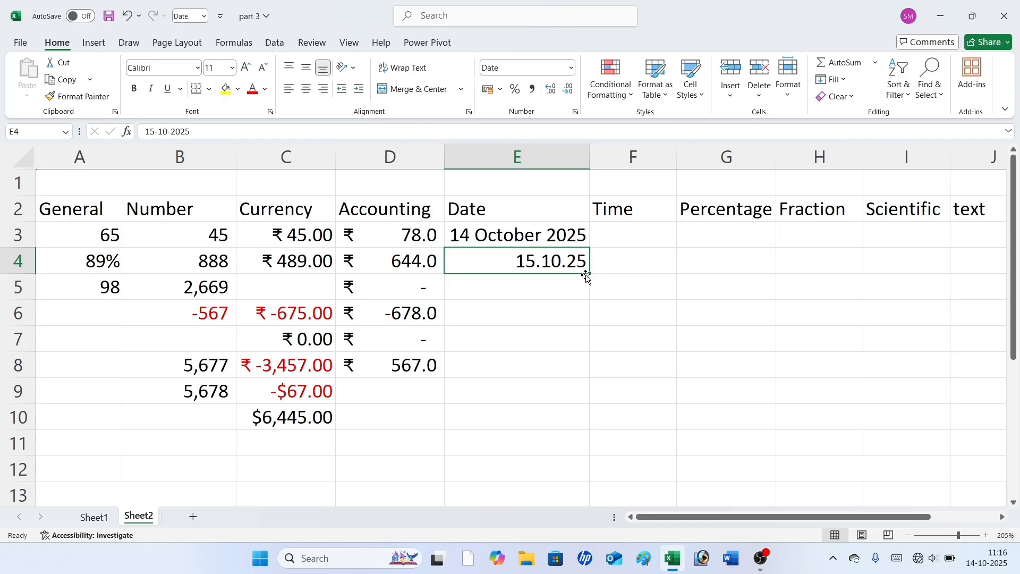
drag(590, 273, 590, 431)
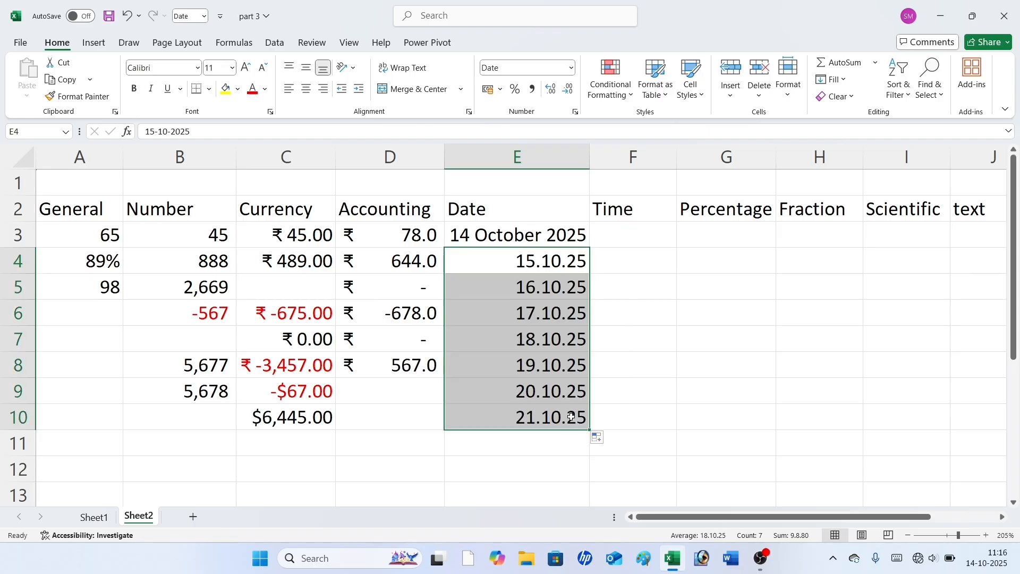
click(652, 266)
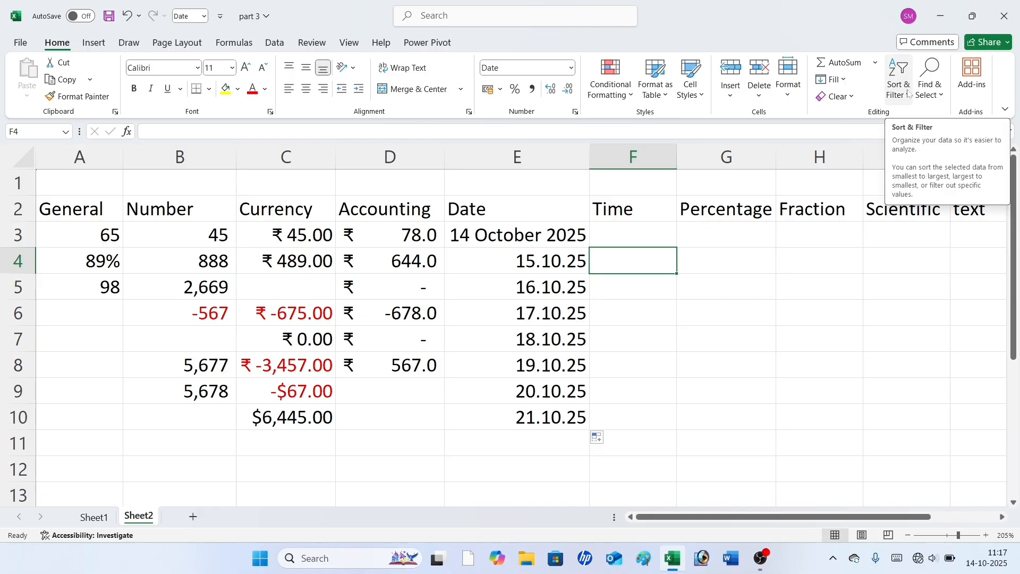
click(805, 384)
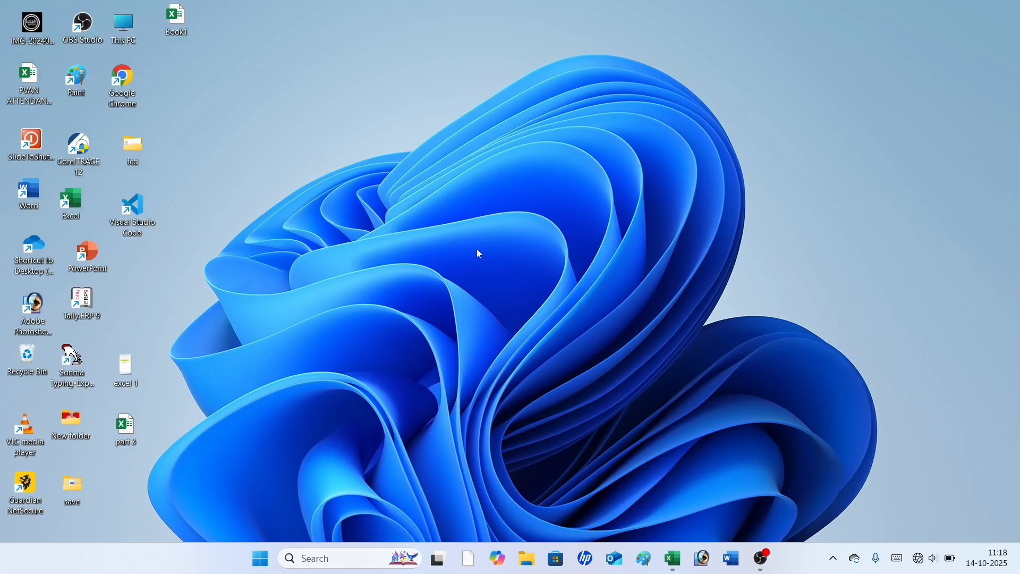
Step: Show the on-screen touch keyboard over the desktop and close it again
click(898, 557)
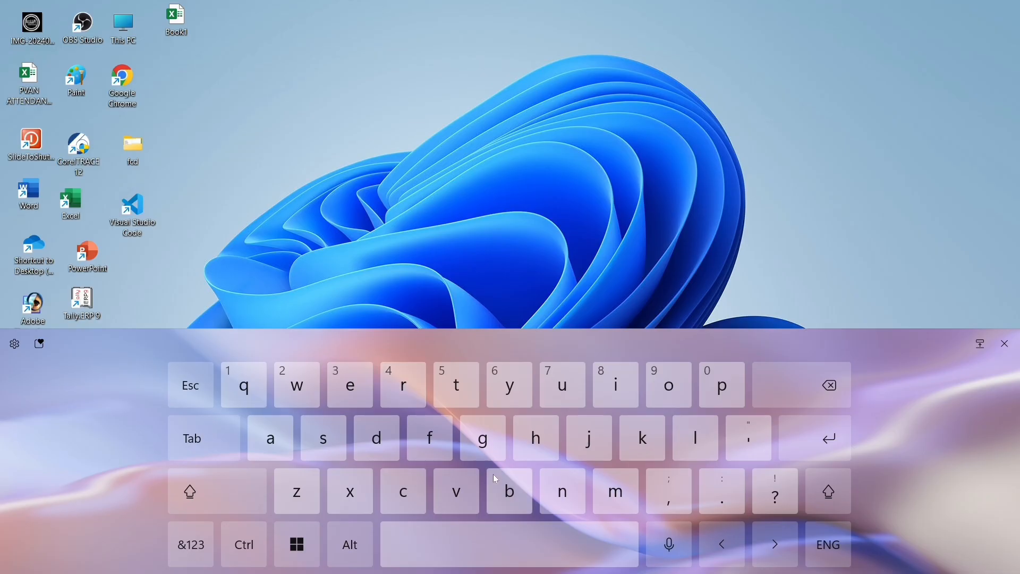
click(1004, 344)
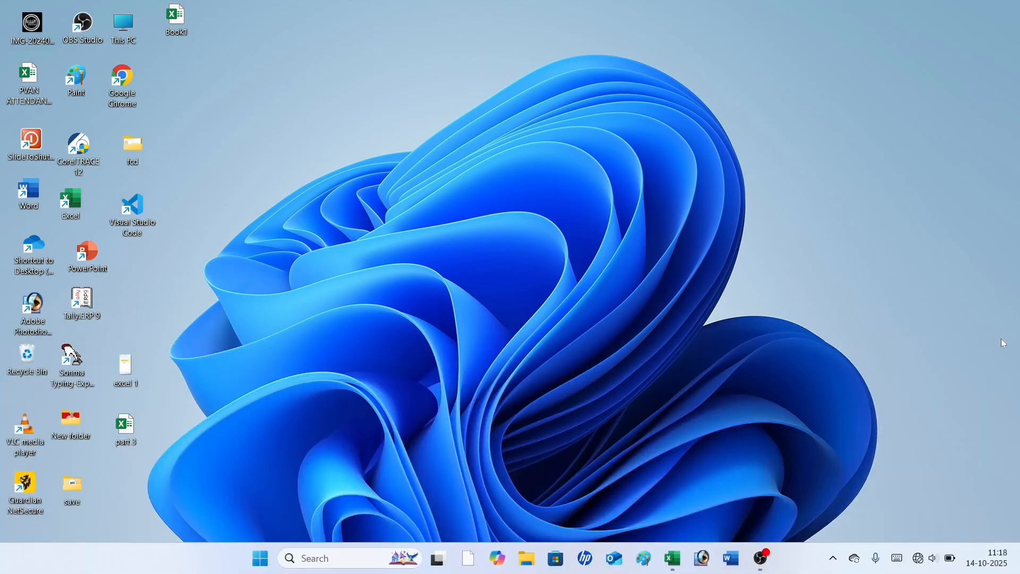
Step: Open the Windows taskbar settings and set the touch keyboard's system tray icon to Never
right_click(784, 558)
click(813, 533)
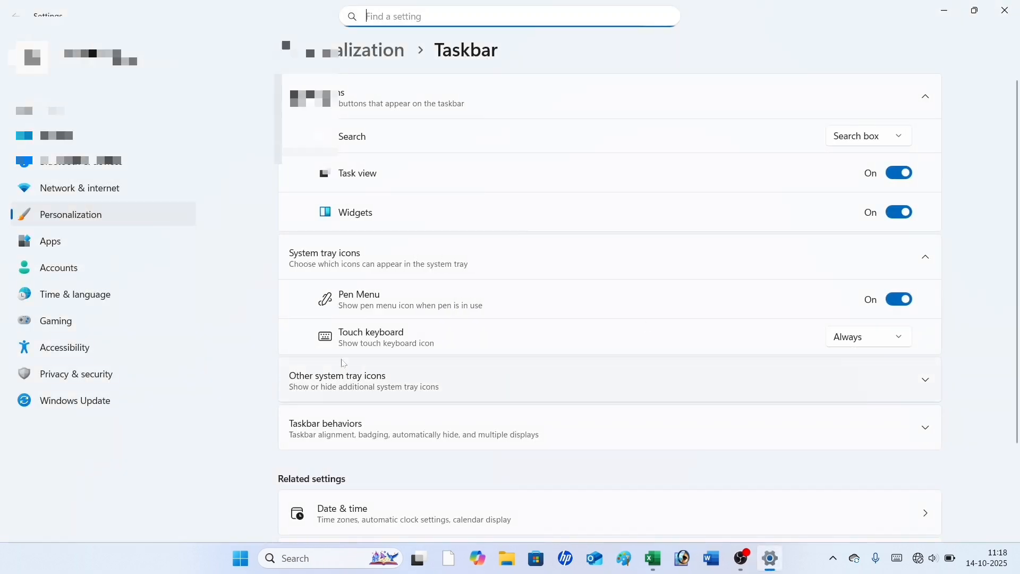
click(905, 335)
click(844, 314)
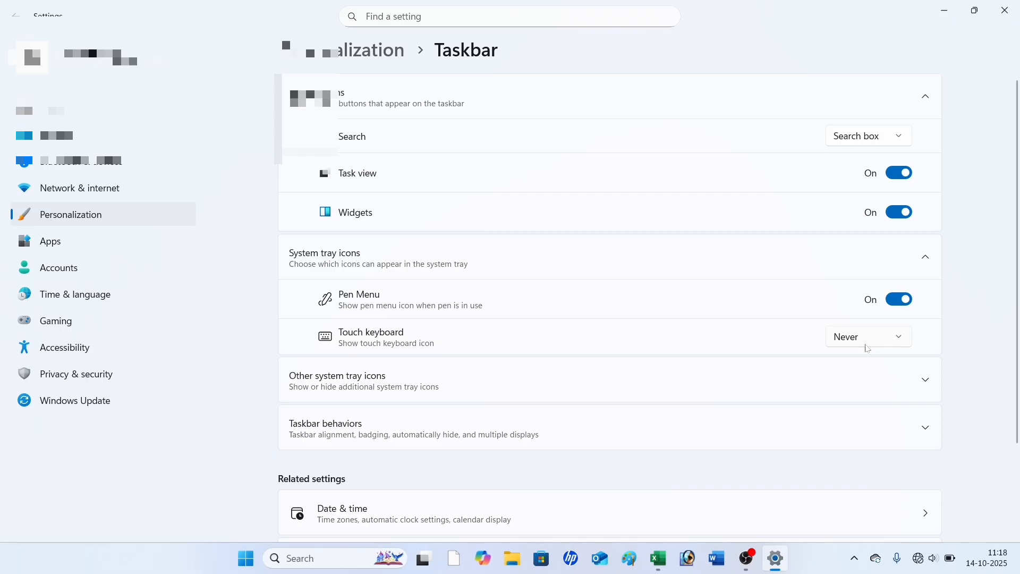
Step: Set the touch keyboard's system tray icon to Always and minimise the Settings window
click(898, 338)
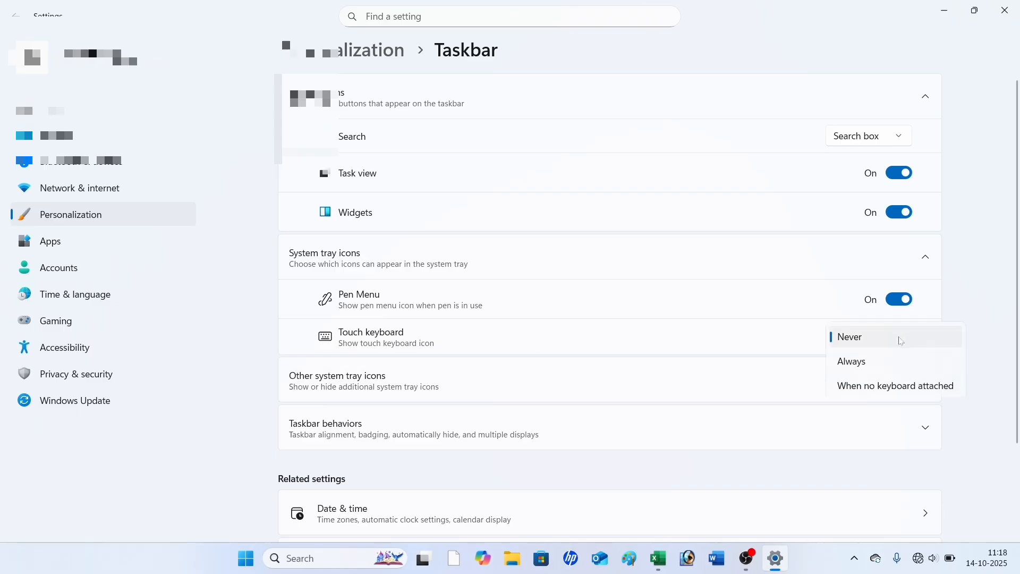
click(853, 361)
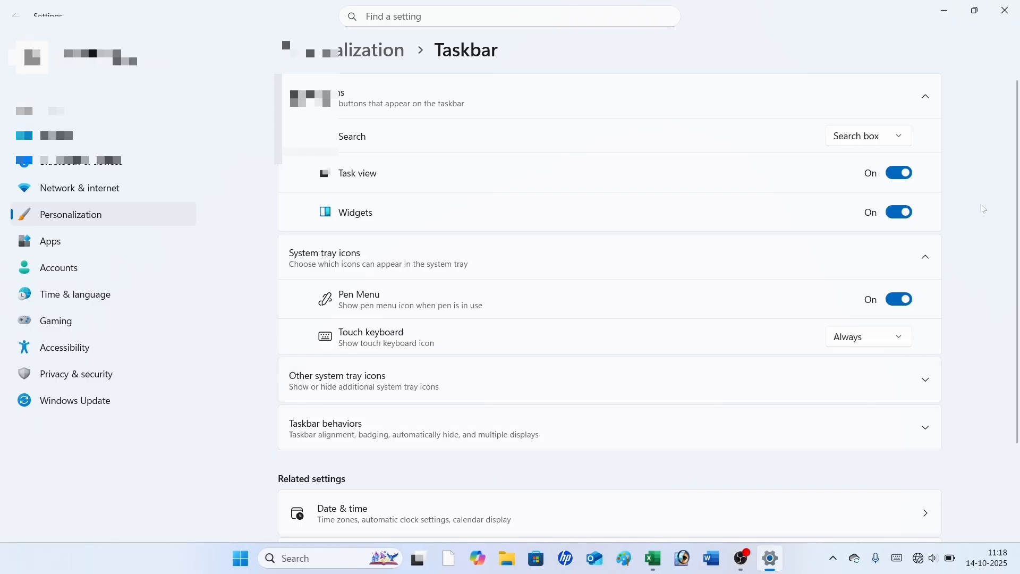
click(945, 8)
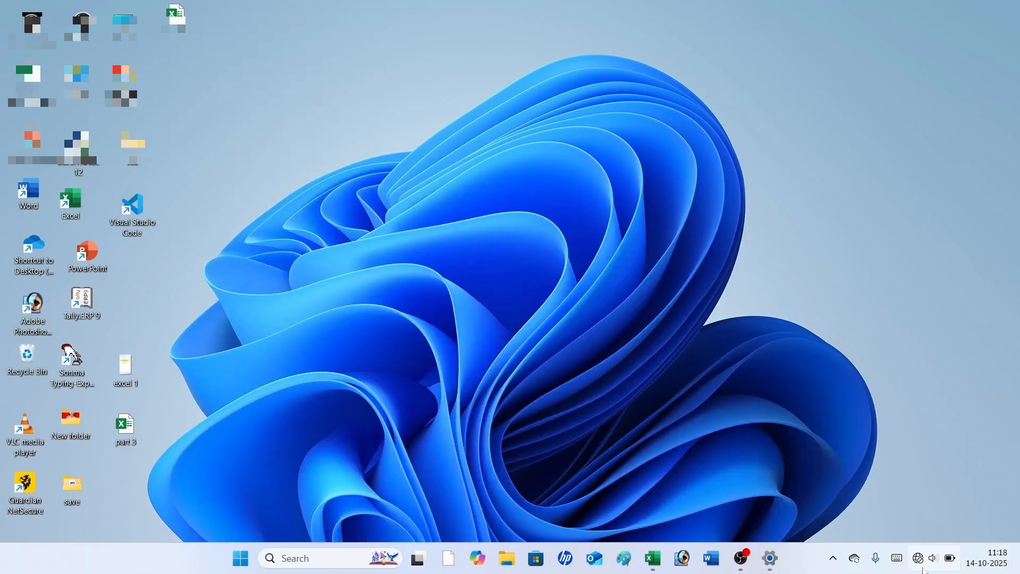
Step: Show the touch keyboard and enter "Etihad do phhdc" in a new blank Word document
click(900, 562)
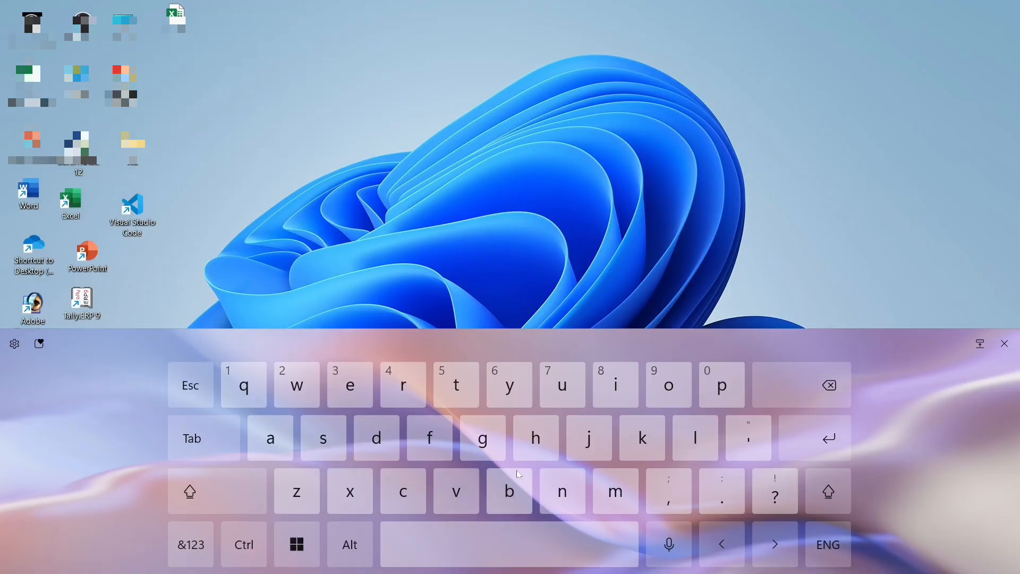
double_click(28, 194)
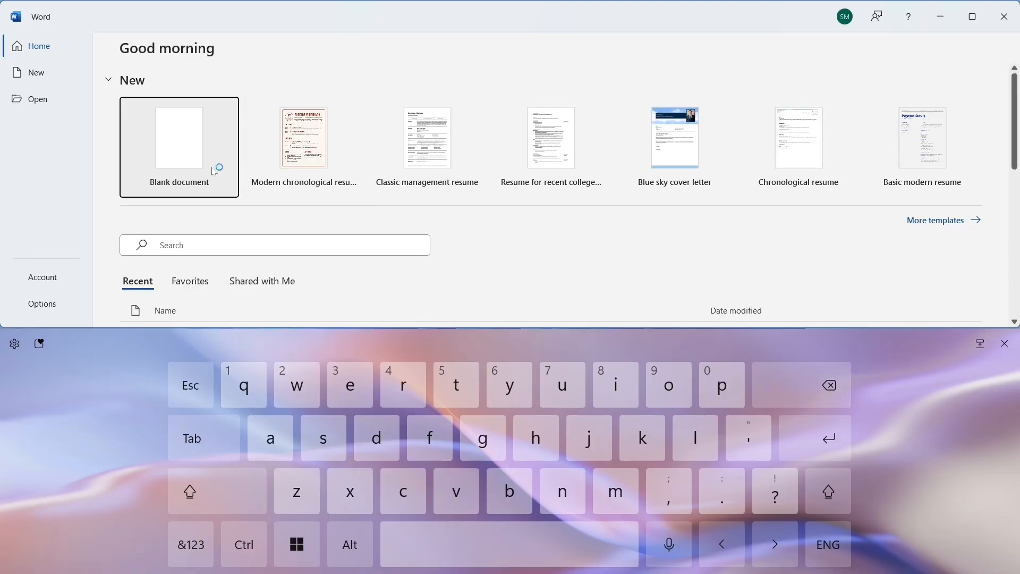
click(214, 171)
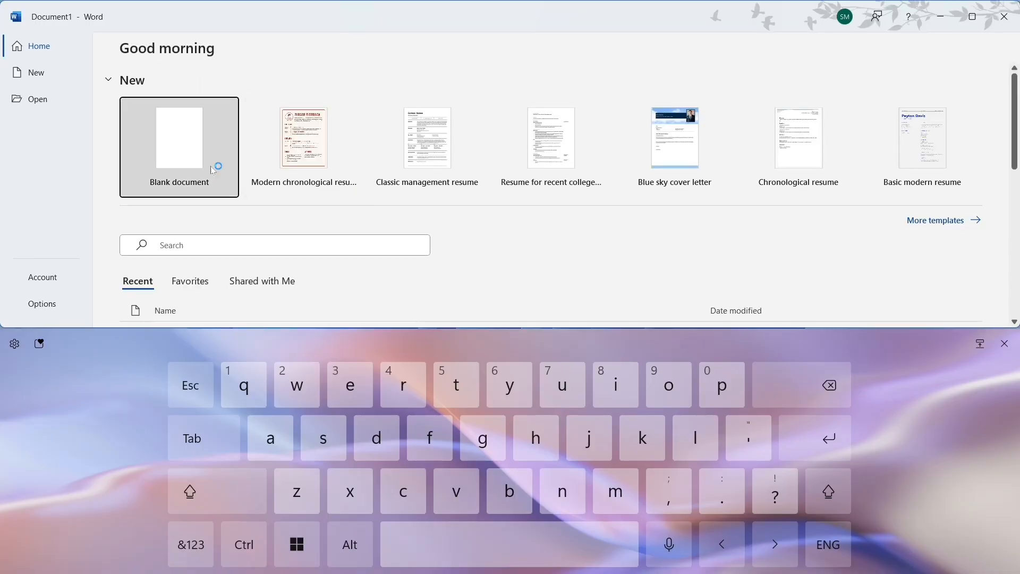
text(Etih)
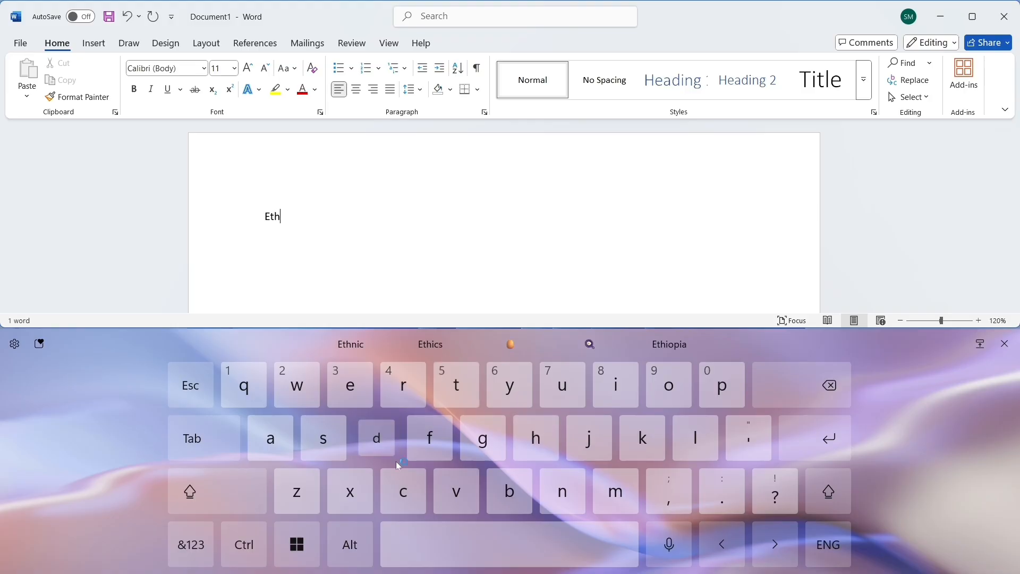
text(ad do phhdc)
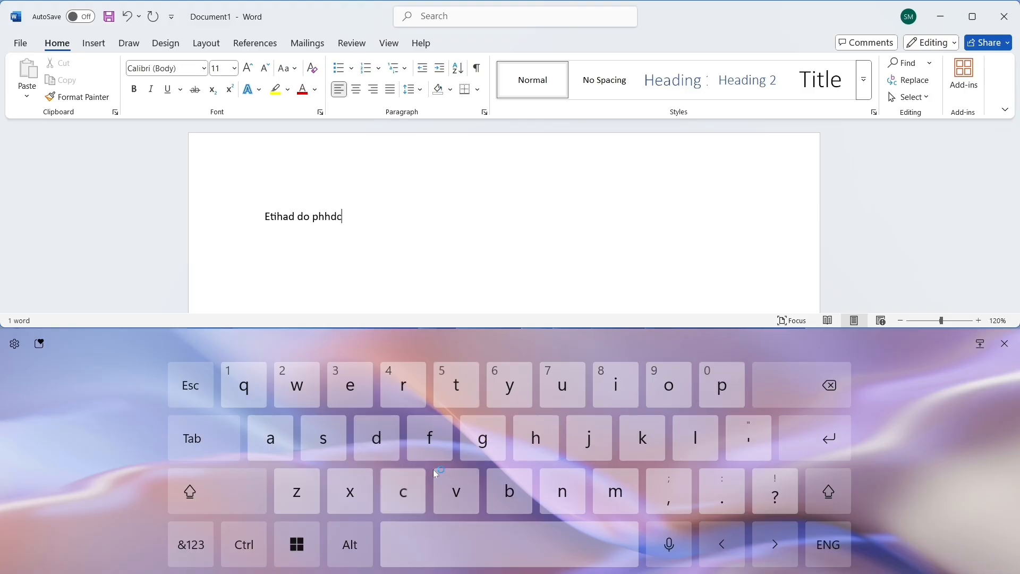
Step: Apply the custom bright green theme to the touch keyboard and close the text input settings
click(18, 347)
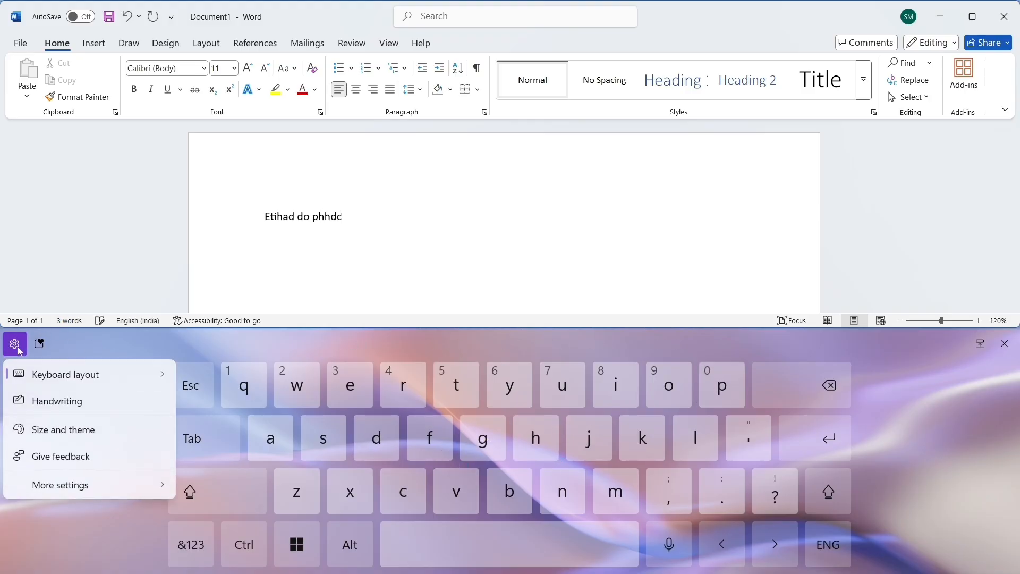
click(63, 435)
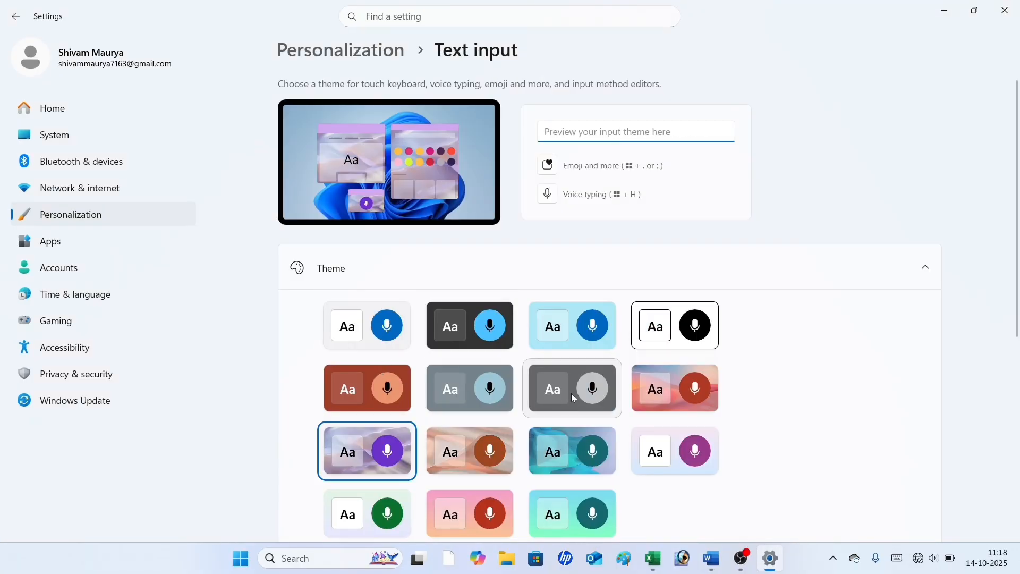
scroll(574, 397, down, 5)
click(348, 222)
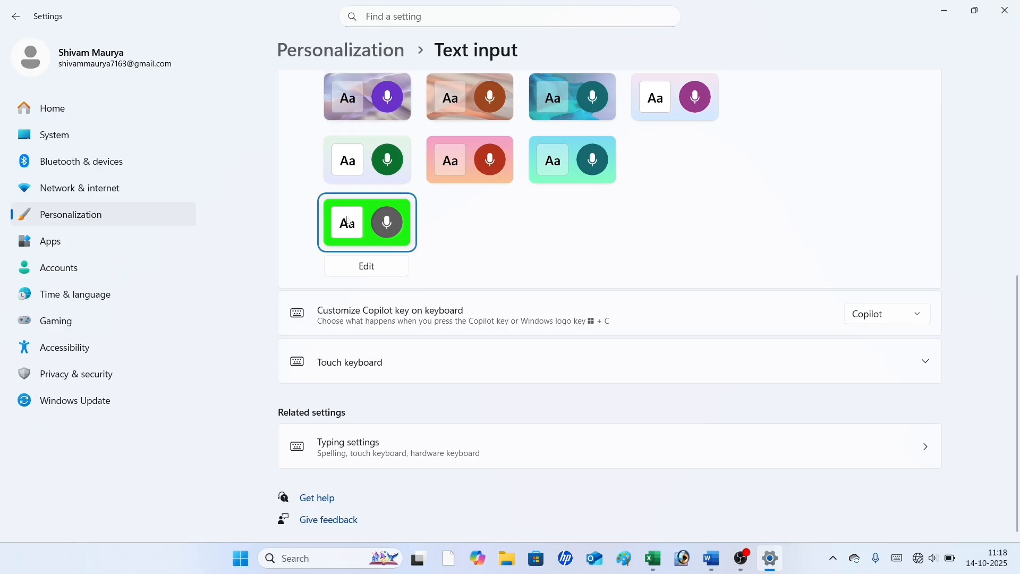
click(1005, 10)
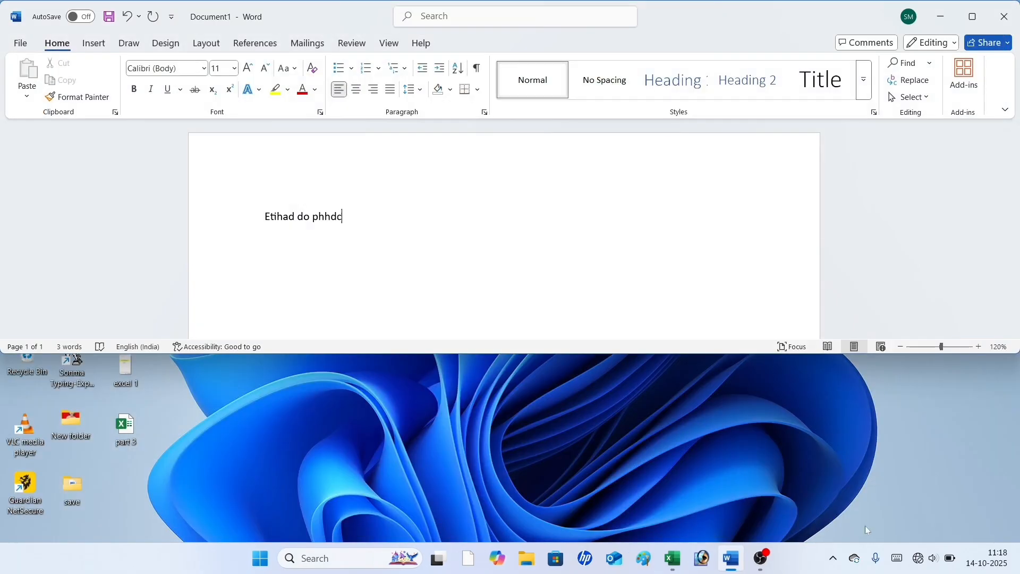
Step: Show the recoloured touch keyboard and append "gldsfsbgyxfqej" to the sample text in the Word document
click(896, 559)
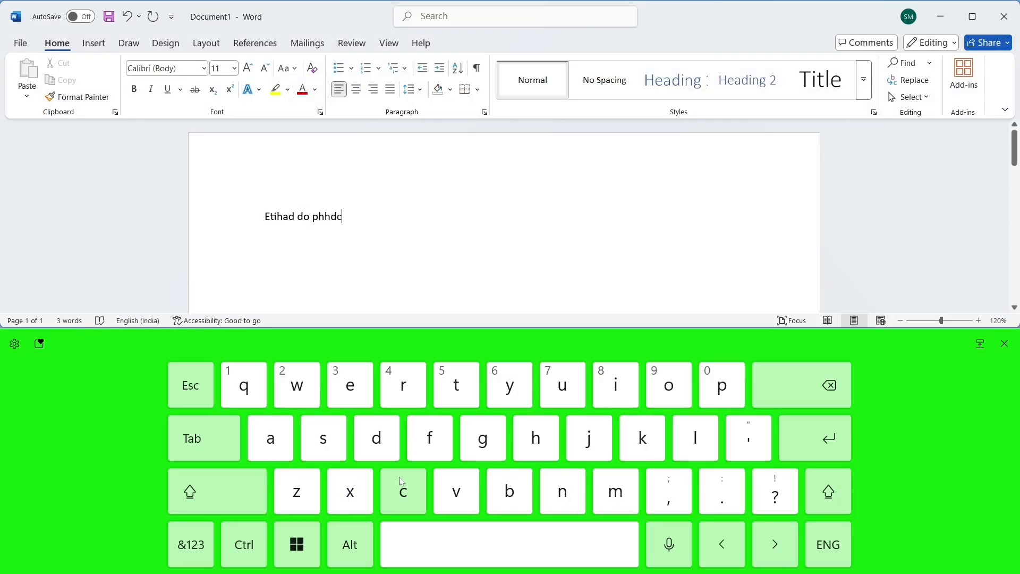
text(gldsfs)
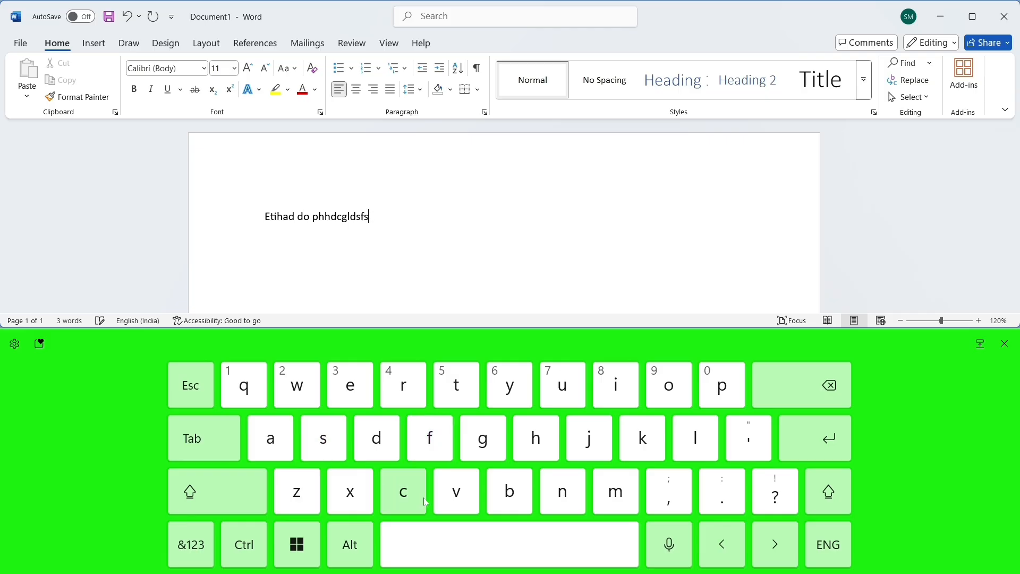
text(bgyxf)
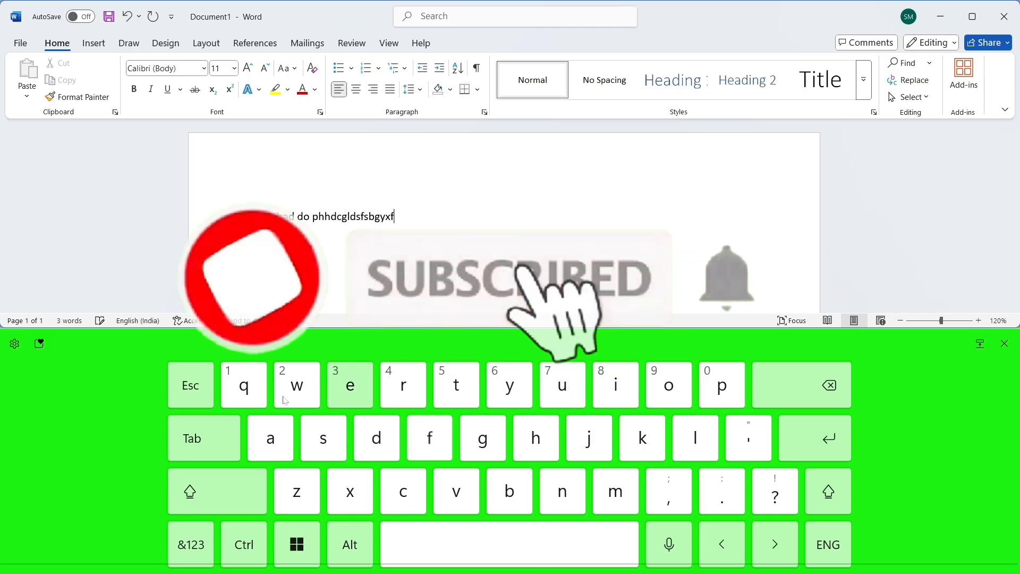
text(qej)
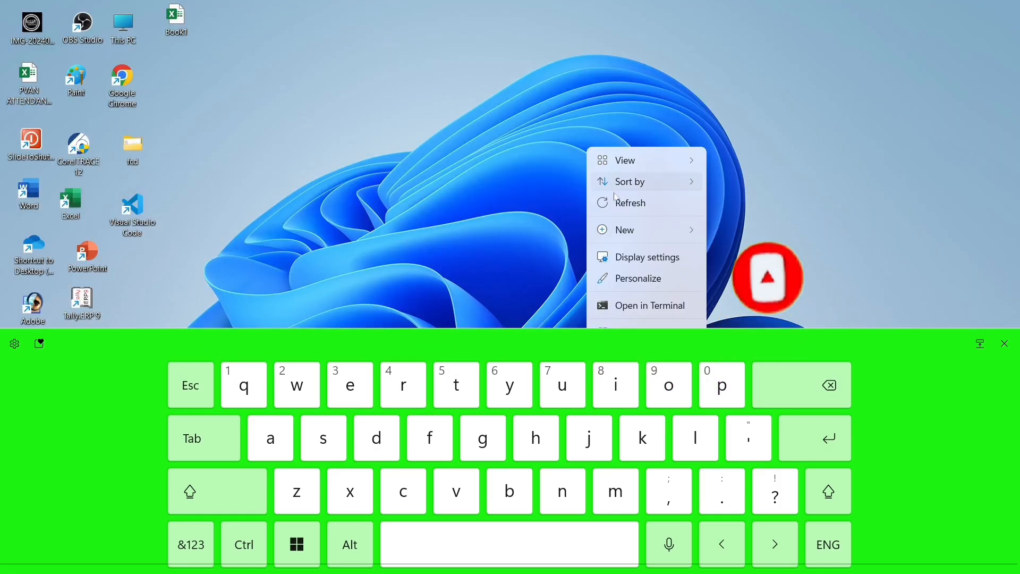
Step: Dismiss the desktop's context menu and switch to the OBS Studio window
click(865, 255)
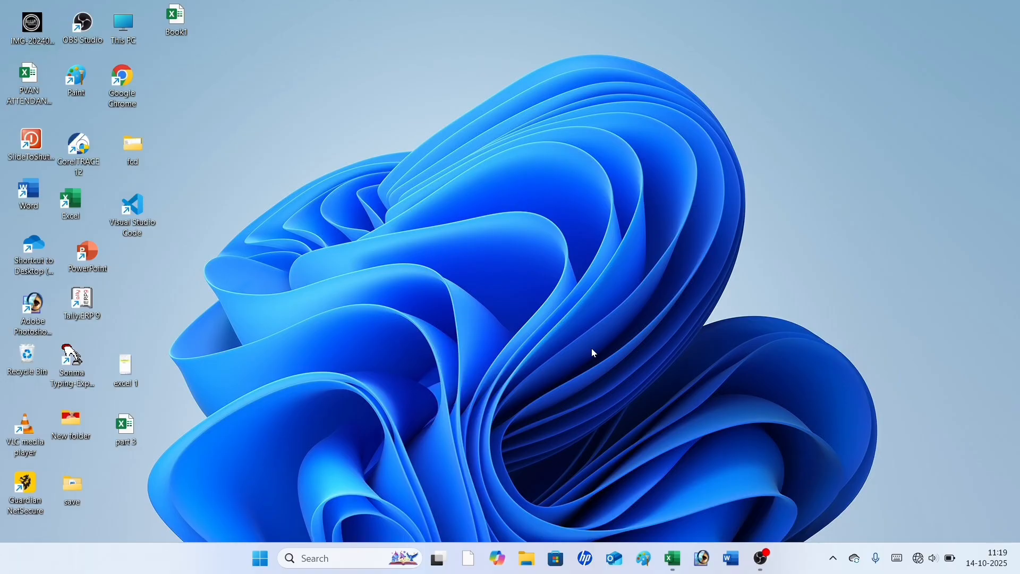
click(763, 559)
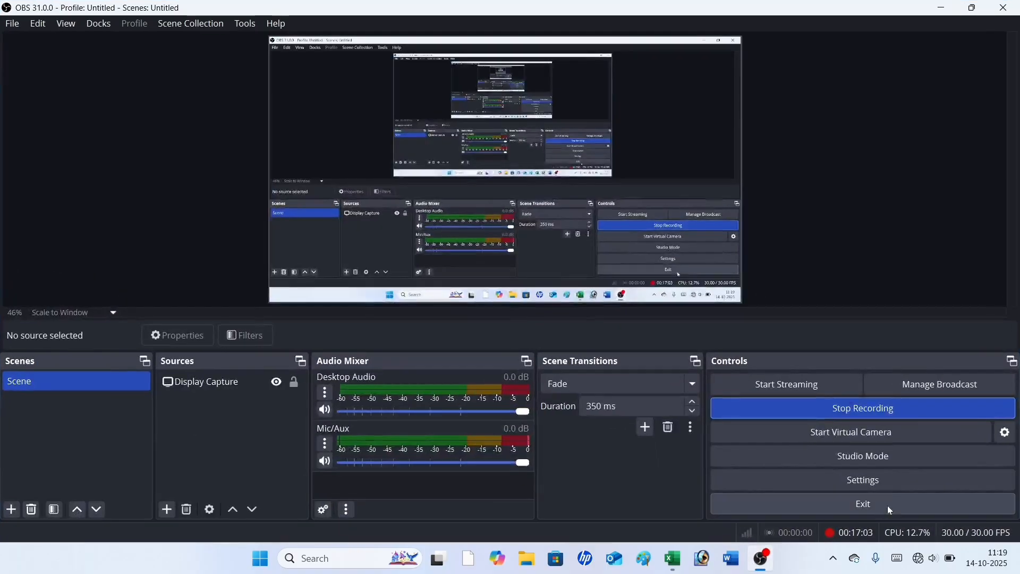